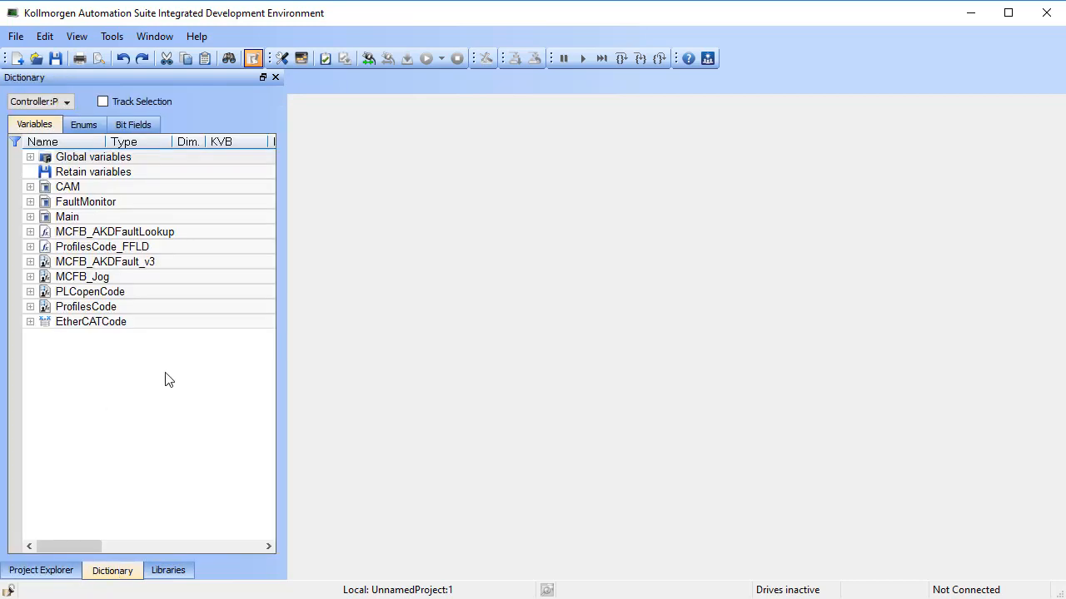
- Expand the global variables in the Dictionary to view which ones are mapped to the KVB
{"action": "left_click", "coordinate": [29, 158]}
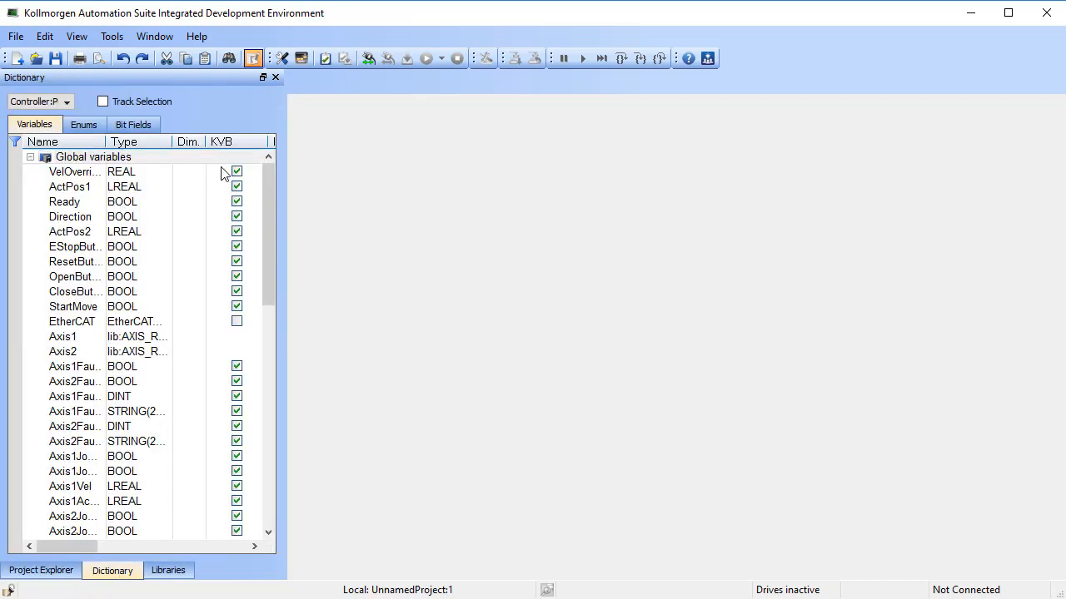
- Configure the controller's Modbus for other Modbus devices with a 20 ms cycle time, and accept using the fieldbus configurator
{"action": "left_click", "coordinate": [42, 571]}
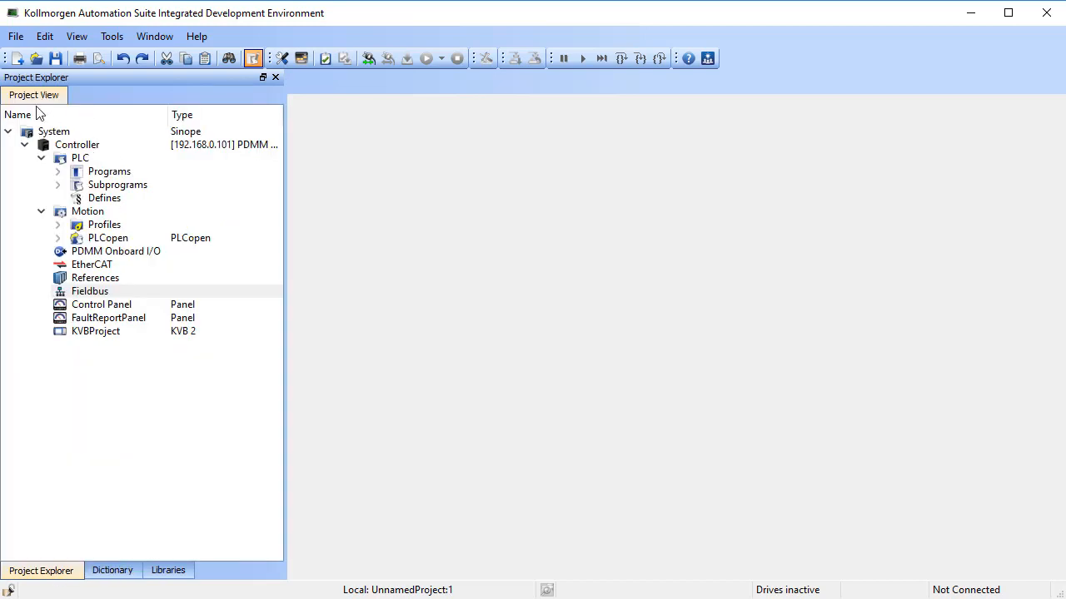
{"action": "right_click", "coordinate": [88, 147]}
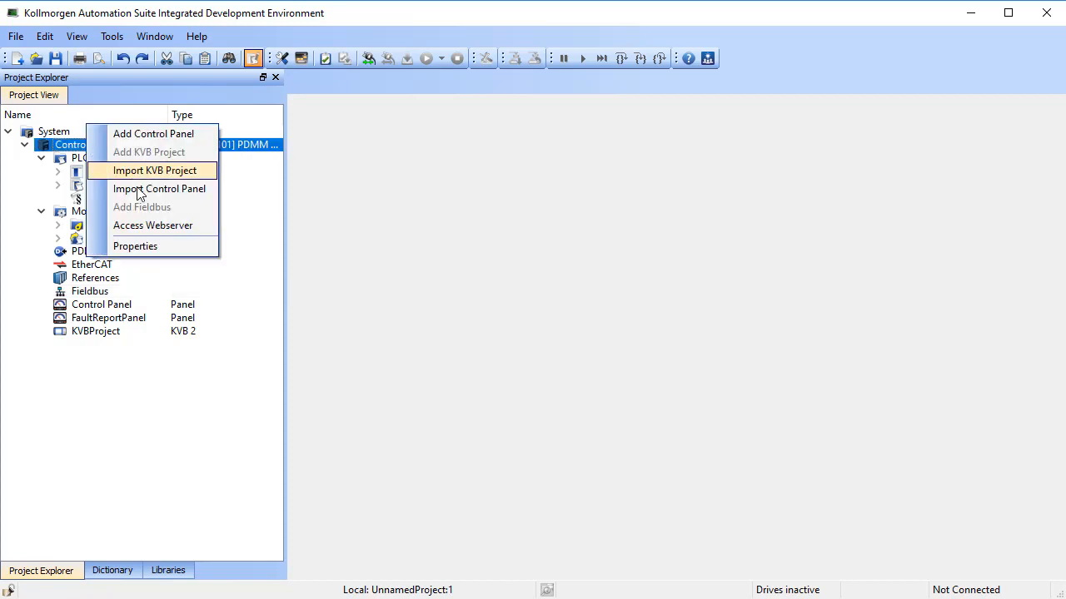
{"action": "left_click", "coordinate": [158, 249]}
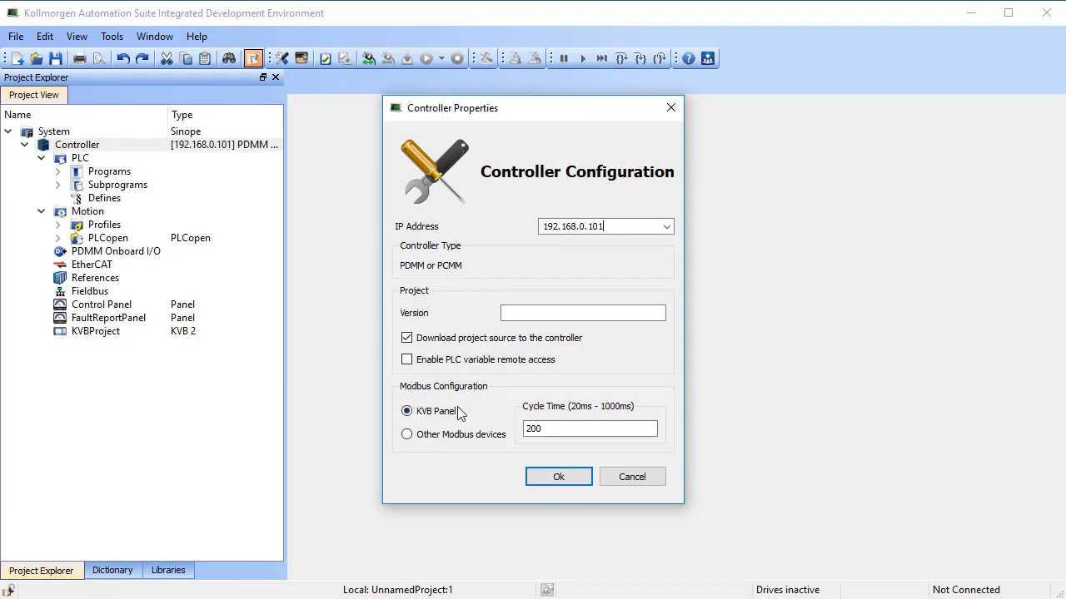
{"action": "left_click", "coordinate": [407, 435]}
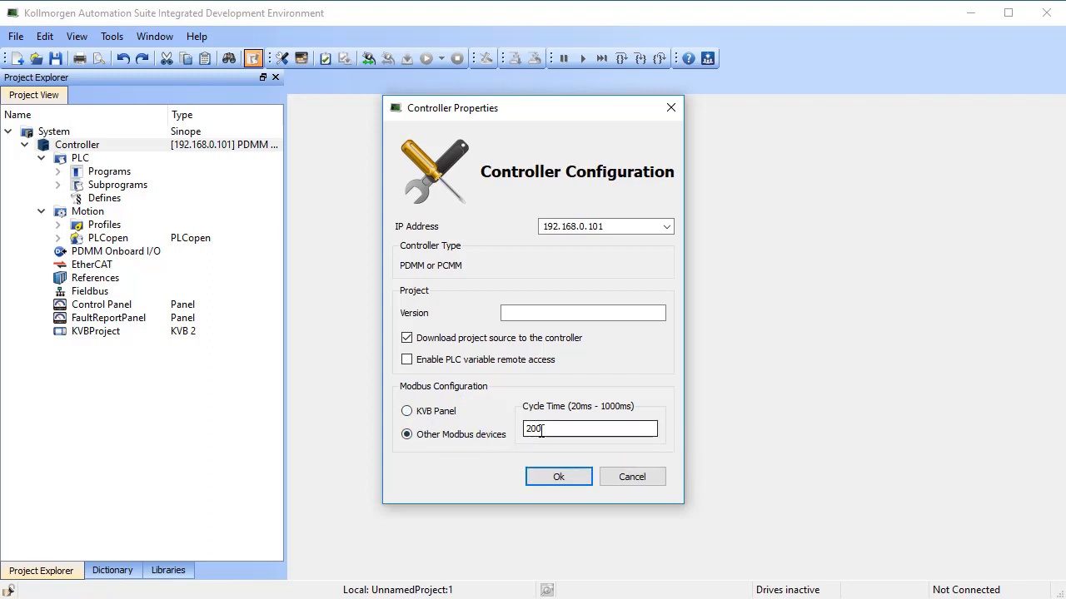
{"action": "left_click_drag", "start_coordinate": [558, 428], "coordinate": [497, 427]}
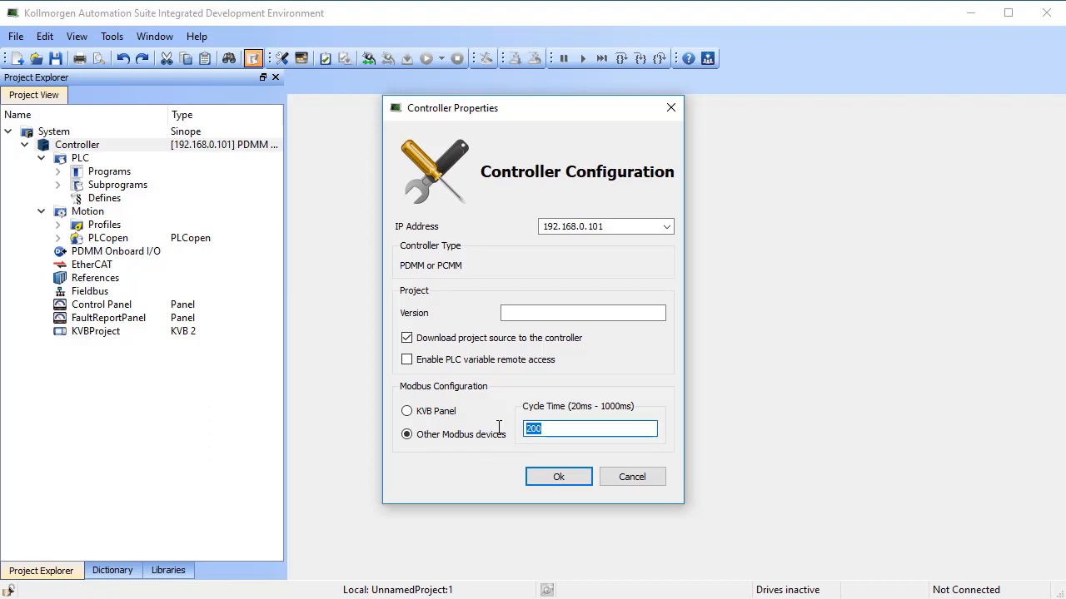
{"action": "type", "text": "20"}
{"action": "left_click", "coordinate": [550, 477]}
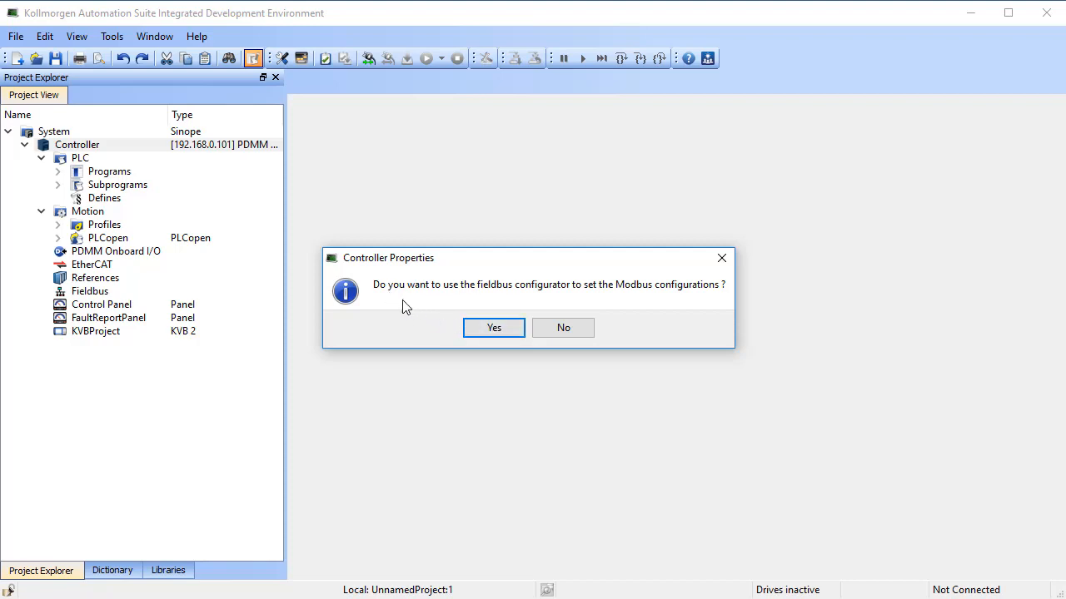
{"action": "left_click", "coordinate": [490, 330]}
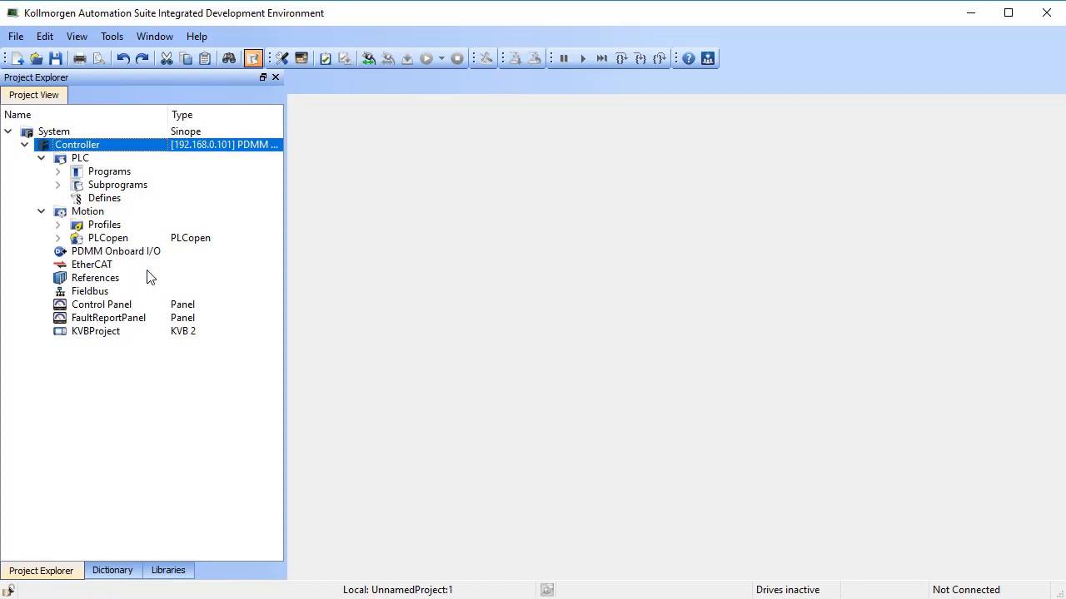
- Add a MODBUS Slave configuration in the project's Fieldbus editor, with a server using slave number 1
{"action": "double_click", "coordinate": [92, 294]}
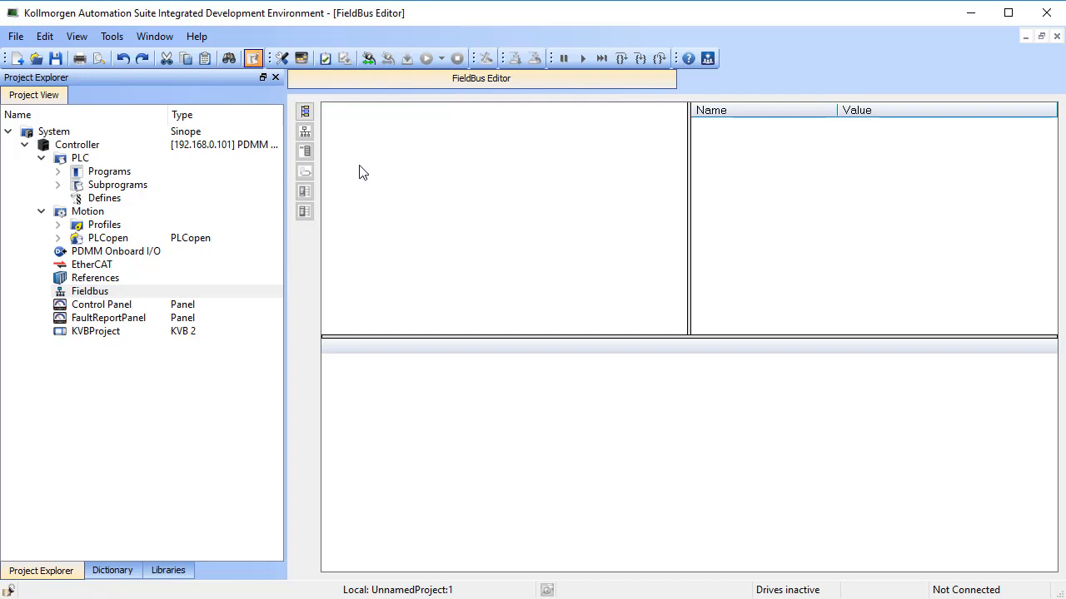
{"action": "left_click", "coordinate": [305, 113]}
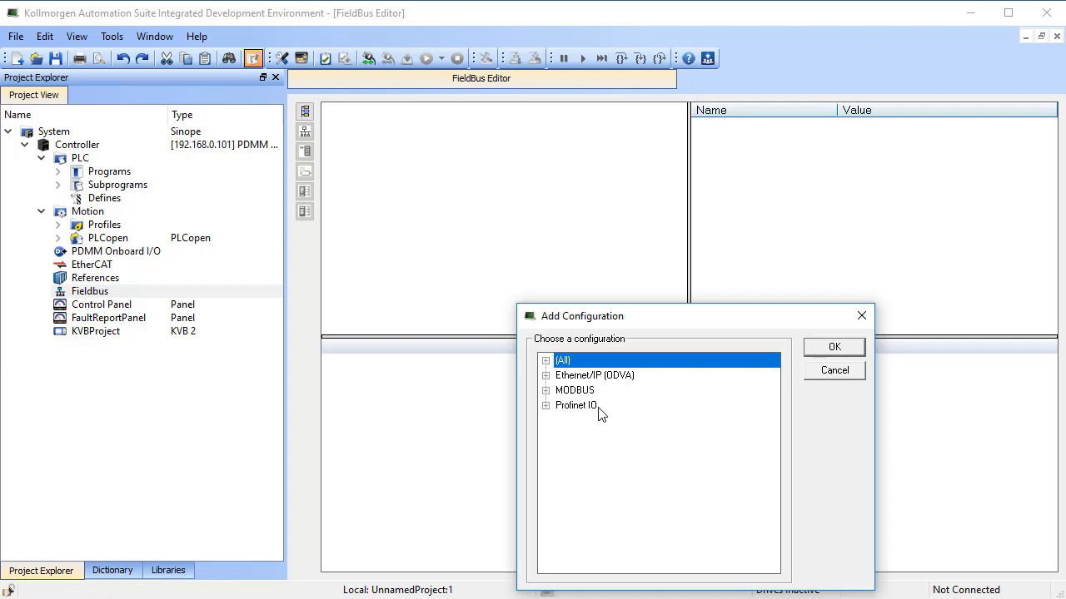
{"action": "left_click", "coordinate": [545, 391]}
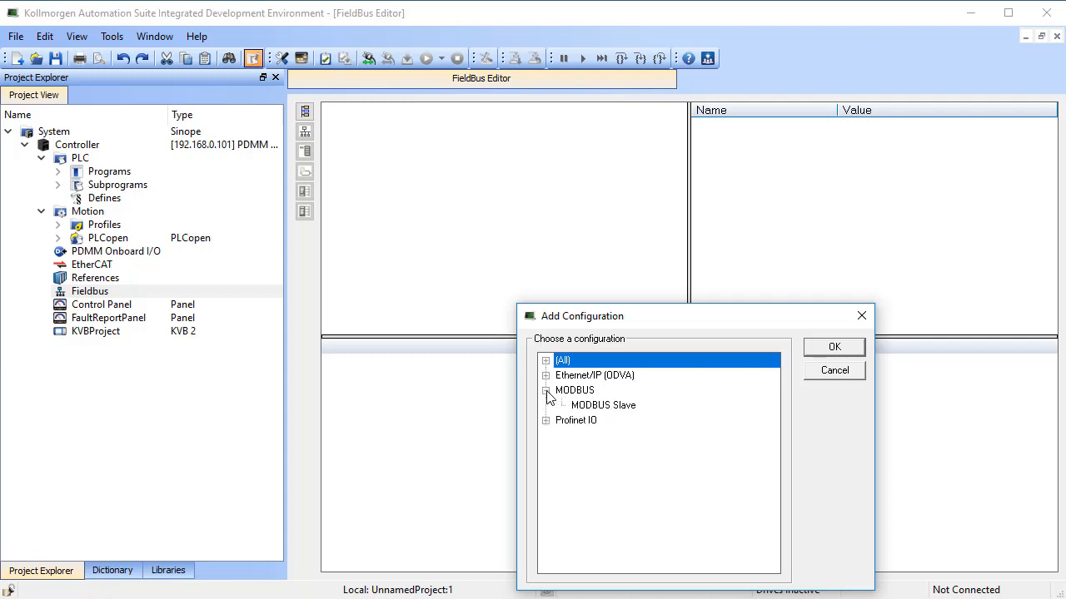
{"action": "left_click", "coordinate": [616, 408]}
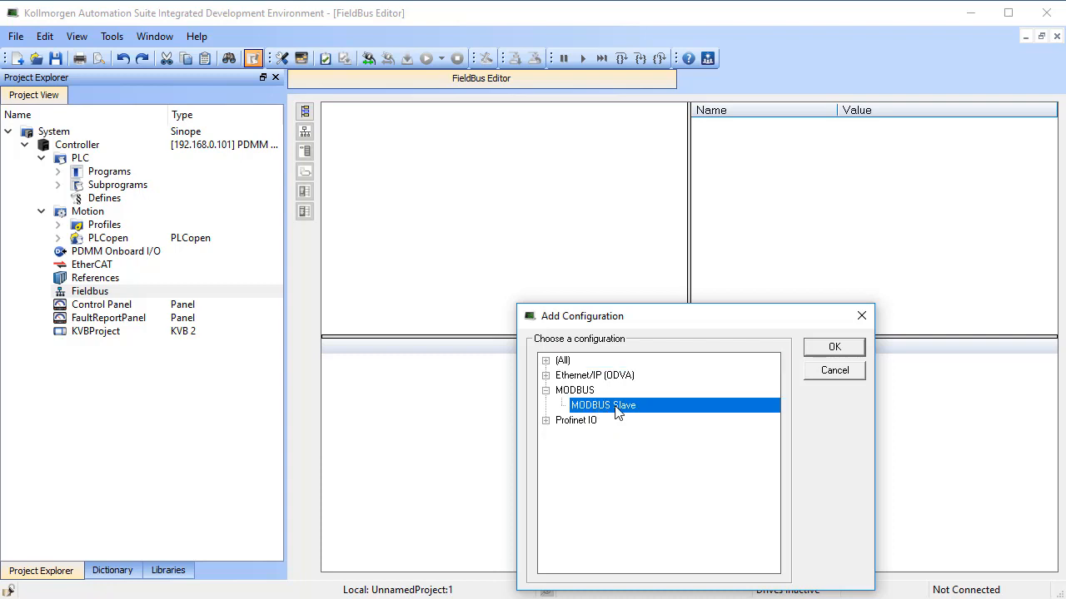
{"action": "left_click", "coordinate": [822, 350]}
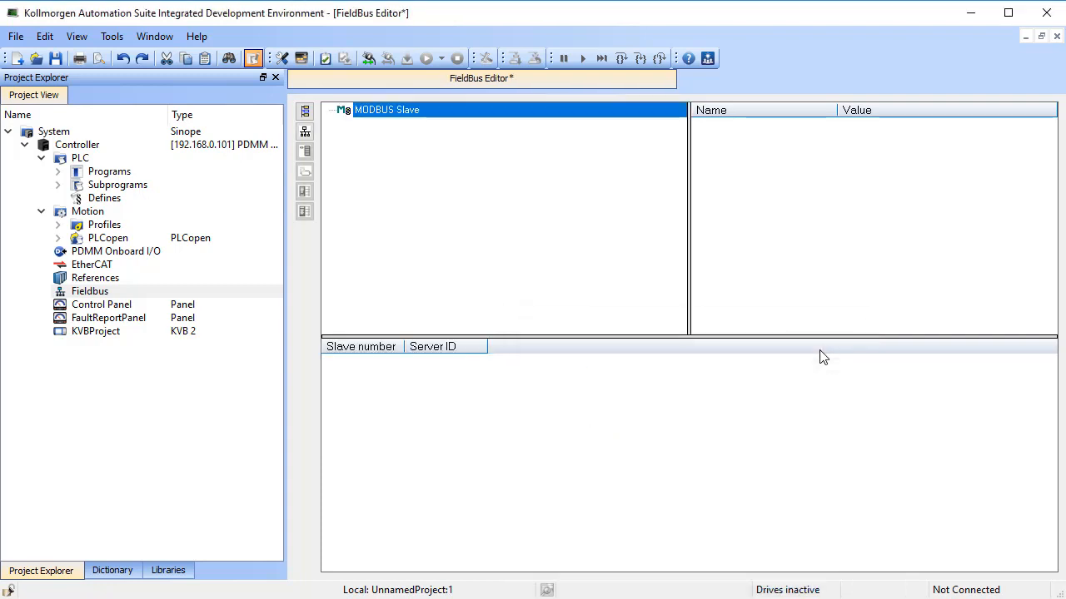
{"action": "left_click", "coordinate": [305, 133]}
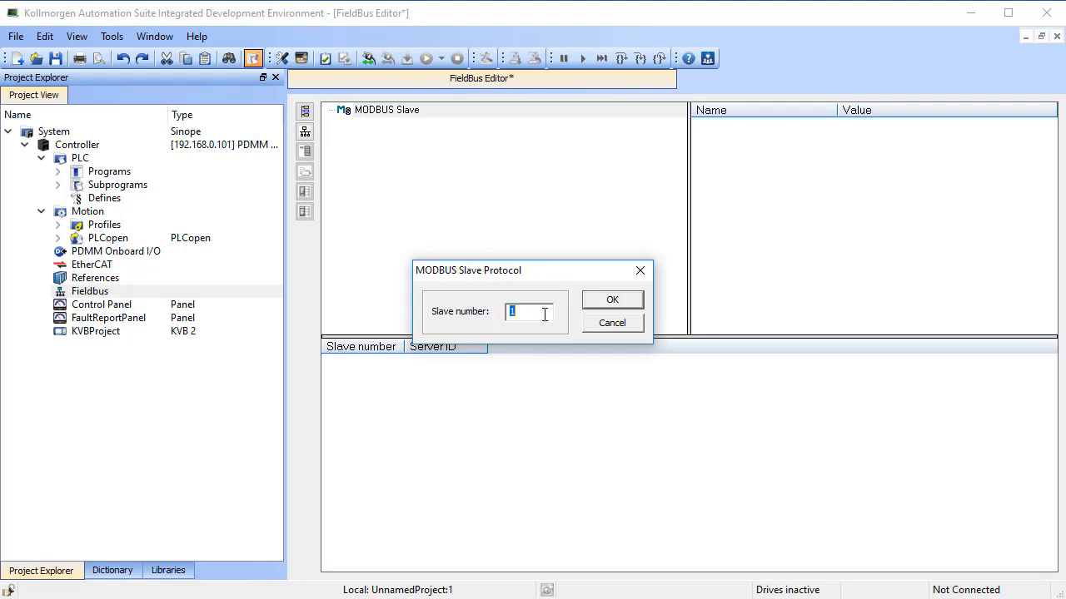
{"action": "left_click", "coordinate": [600, 303]}
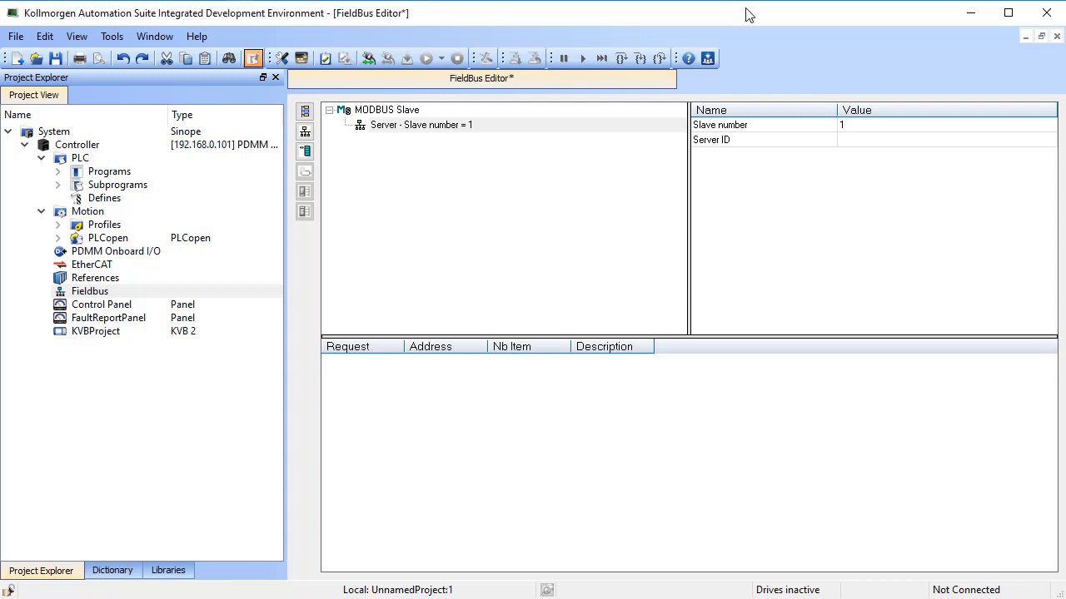
- Add a Coil Bits request and a Holding Registers request to the server, each with base address 1 and 1 item
{"action": "left_click", "coordinate": [306, 153]}
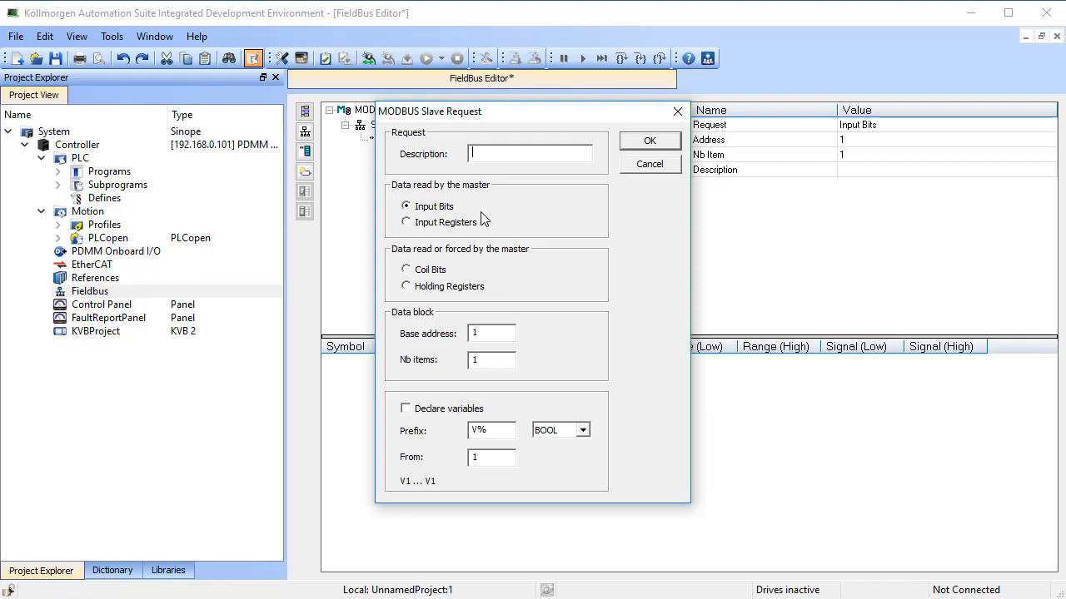
{"action": "left_click", "coordinate": [413, 271]}
{"action": "left_click", "coordinate": [647, 142]}
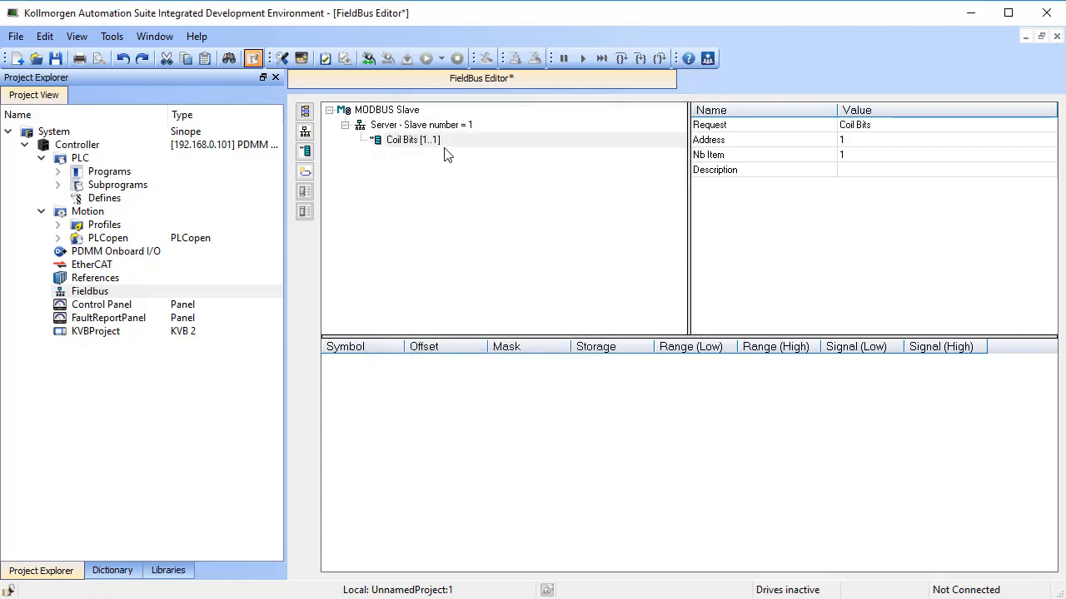
{"action": "left_click", "coordinate": [305, 151]}
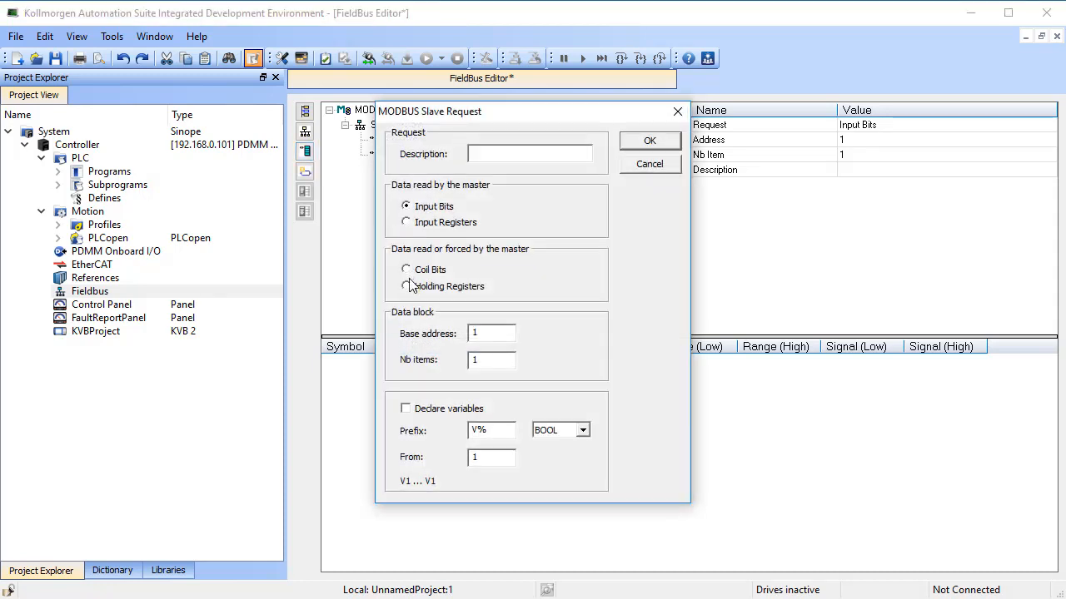
{"action": "left_click", "coordinate": [408, 286]}
{"action": "left_click", "coordinate": [650, 142]}
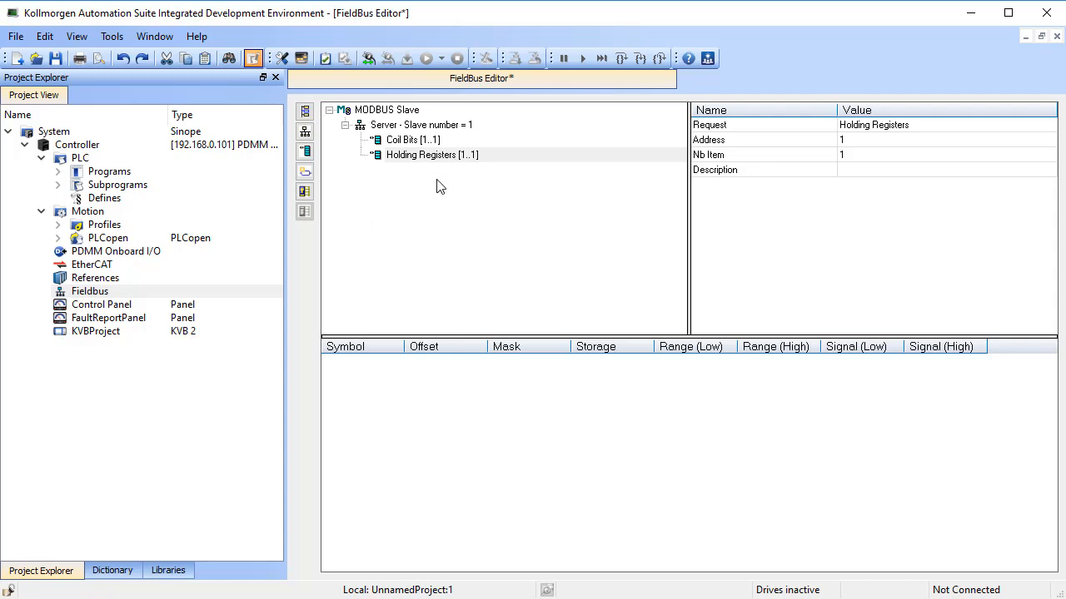
{"action": "left_click", "coordinate": [401, 143]}
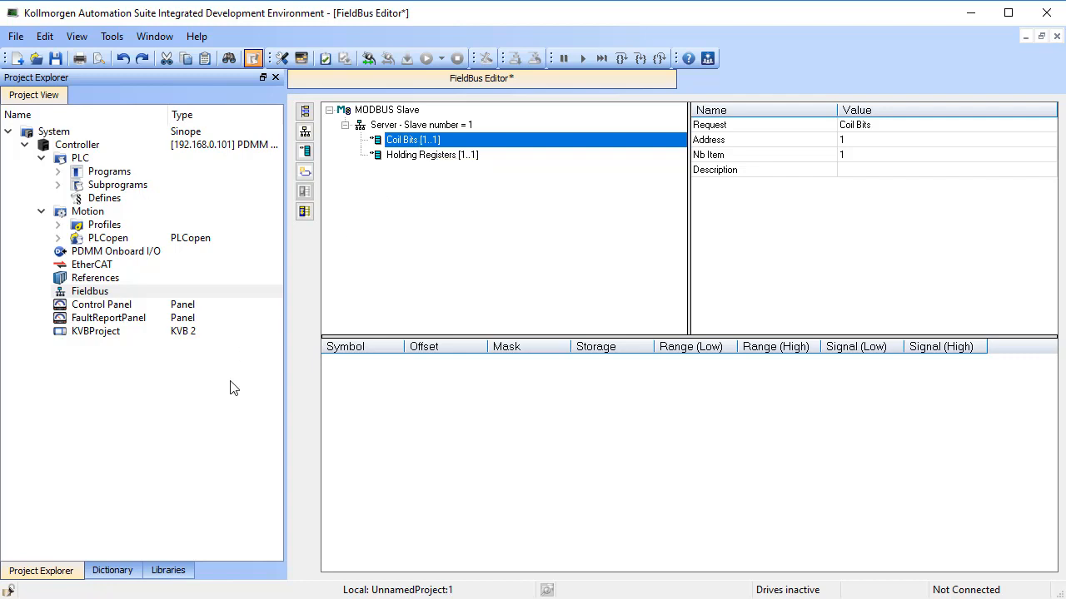
{"action": "left_click", "coordinate": [305, 173]}
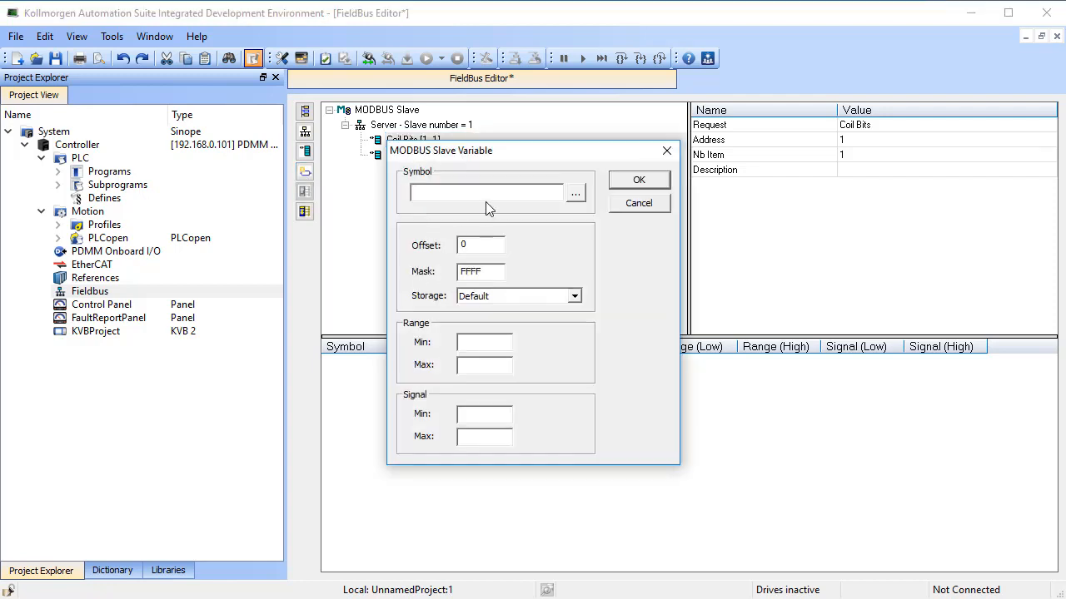
{"action": "left_click", "coordinate": [575, 195]}
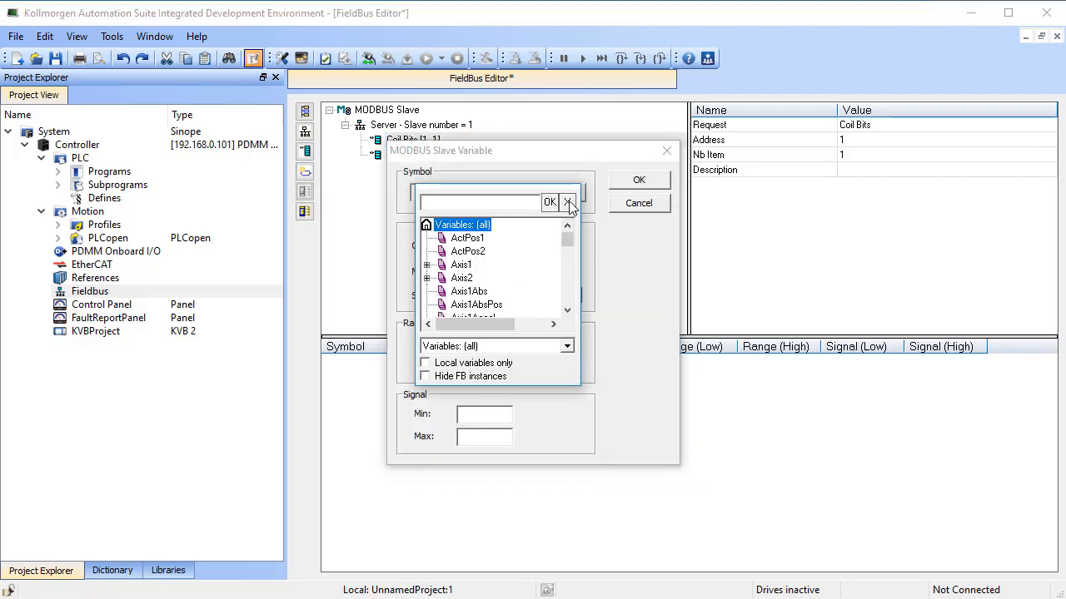
{"action": "left_click", "coordinate": [567, 202]}
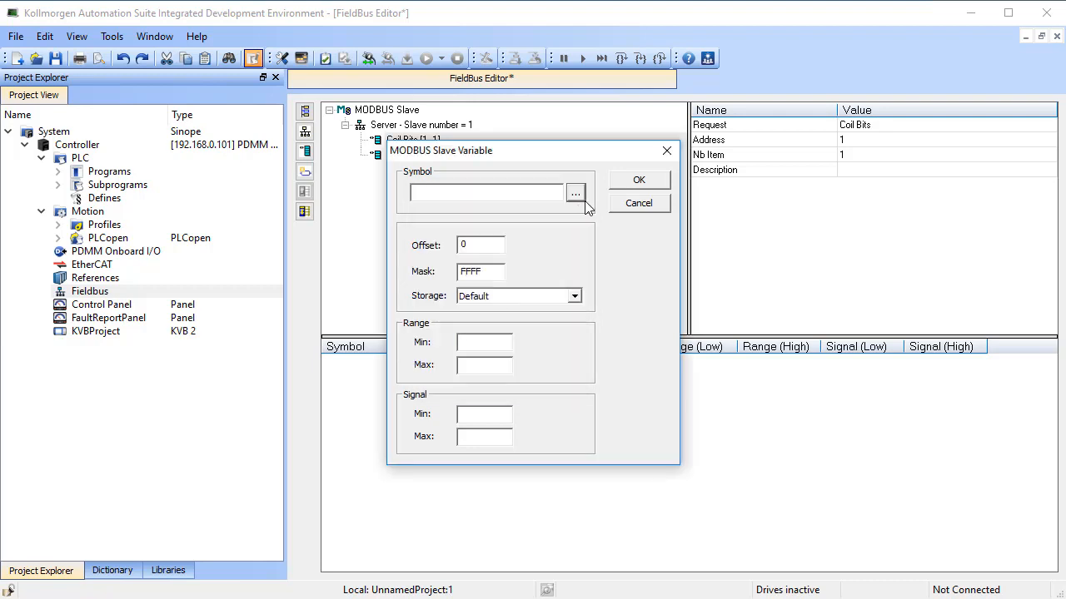
{"action": "left_click", "coordinate": [638, 204]}
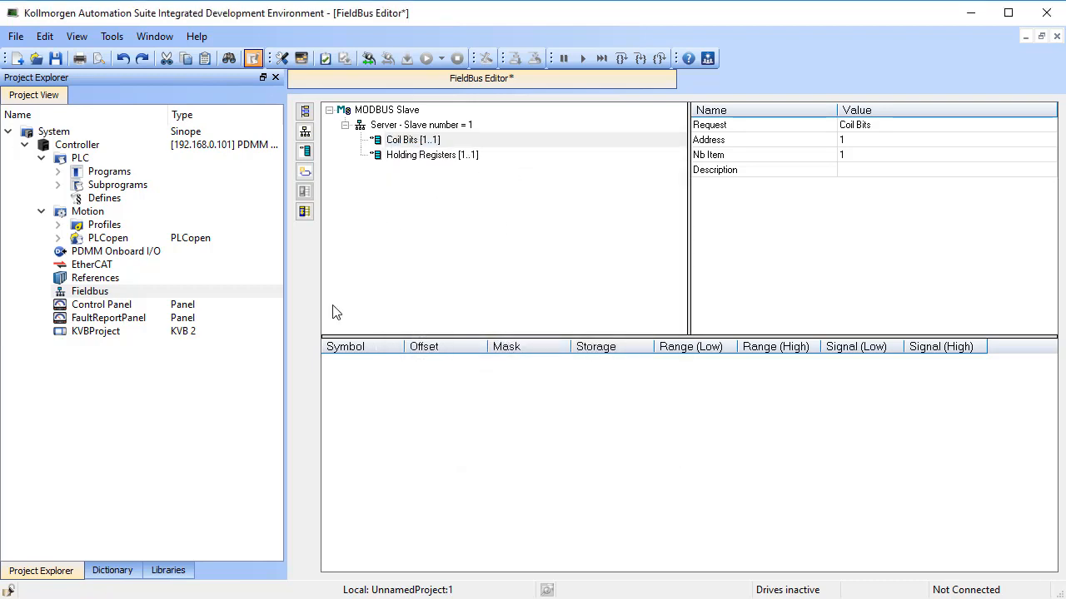
- Map the global variables Ready, Direction, EStopButton and ResetButton from the Dictionary to the Coil Bits request
{"action": "left_click", "coordinate": [118, 571]}
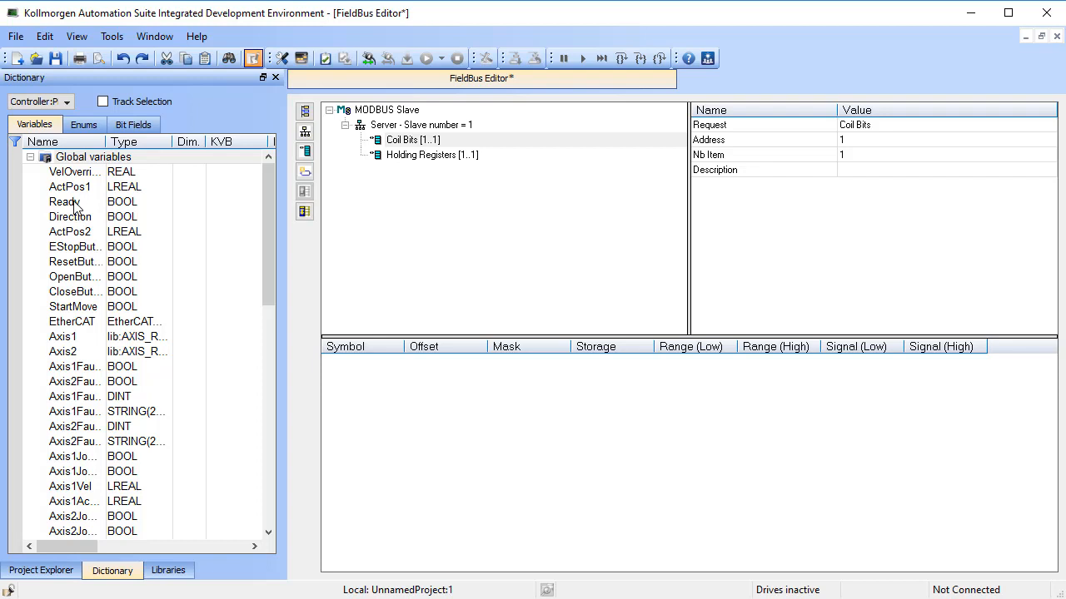
{"action": "left_click_drag", "start_coordinate": [73, 204], "coordinate": [407, 142]}
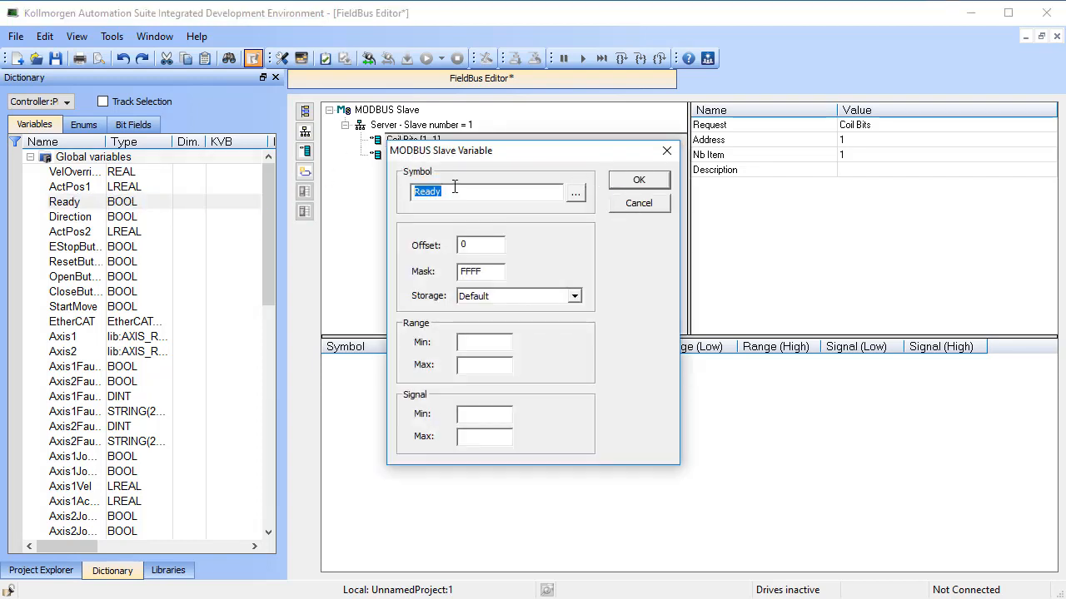
{"action": "left_click", "coordinate": [634, 205]}
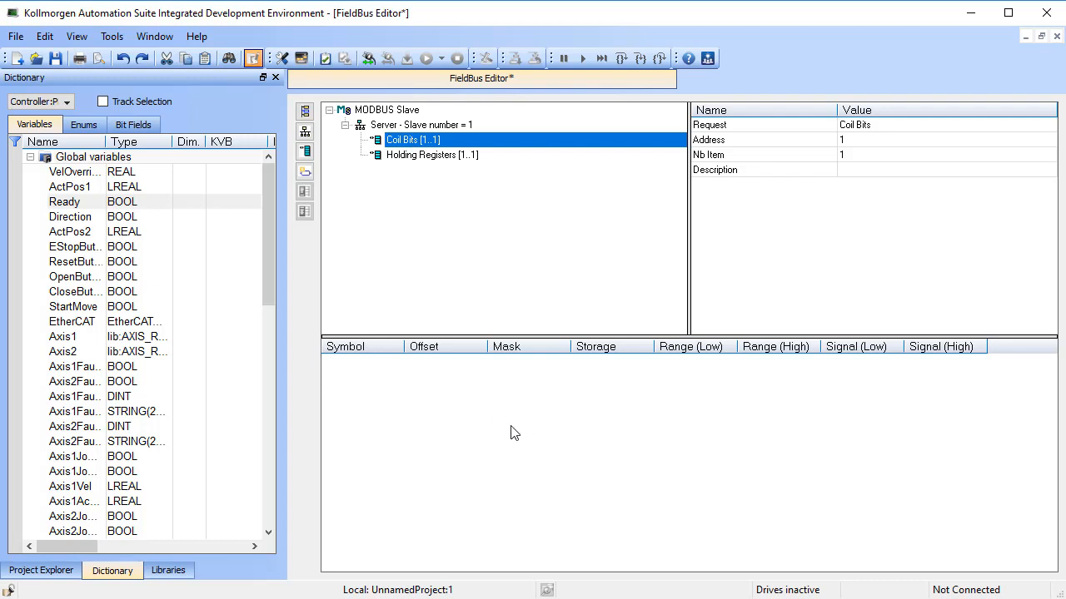
{"action": "left_click_drag", "start_coordinate": [75, 206], "coordinate": [356, 383]}
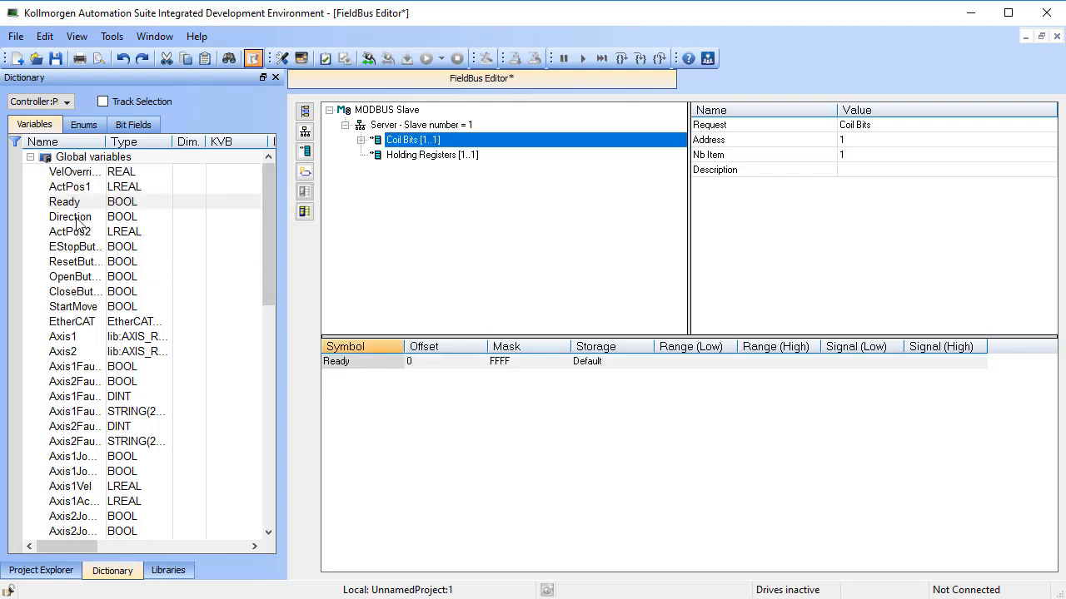
{"action": "left_click_drag", "start_coordinate": [75, 218], "coordinate": [350, 428]}
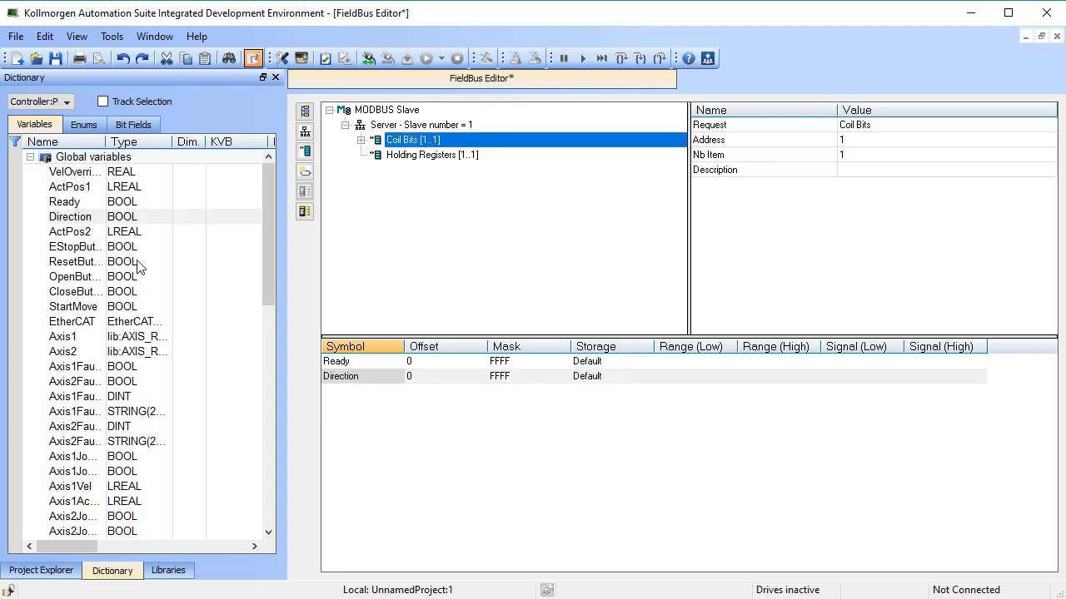
{"action": "left_click_drag", "start_coordinate": [77, 250], "coordinate": [392, 436]}
{"action": "left_click_drag", "start_coordinate": [73, 268], "coordinate": [369, 438]}
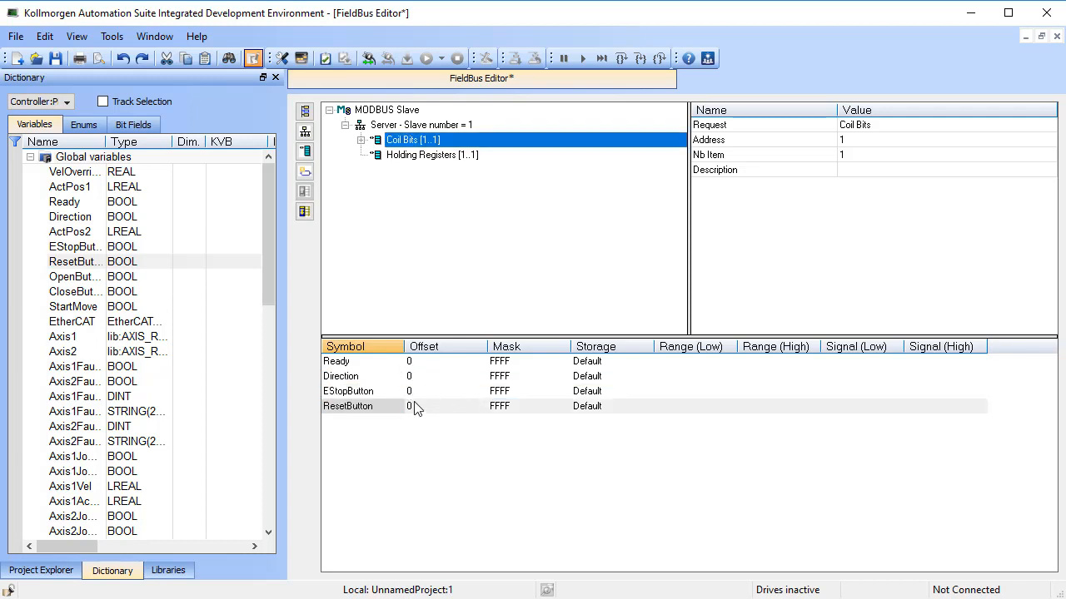
- Expand the Coil Bits request and inspect the Ready variable's settings and its offset field in the variable table
{"action": "left_click", "coordinate": [361, 139]}
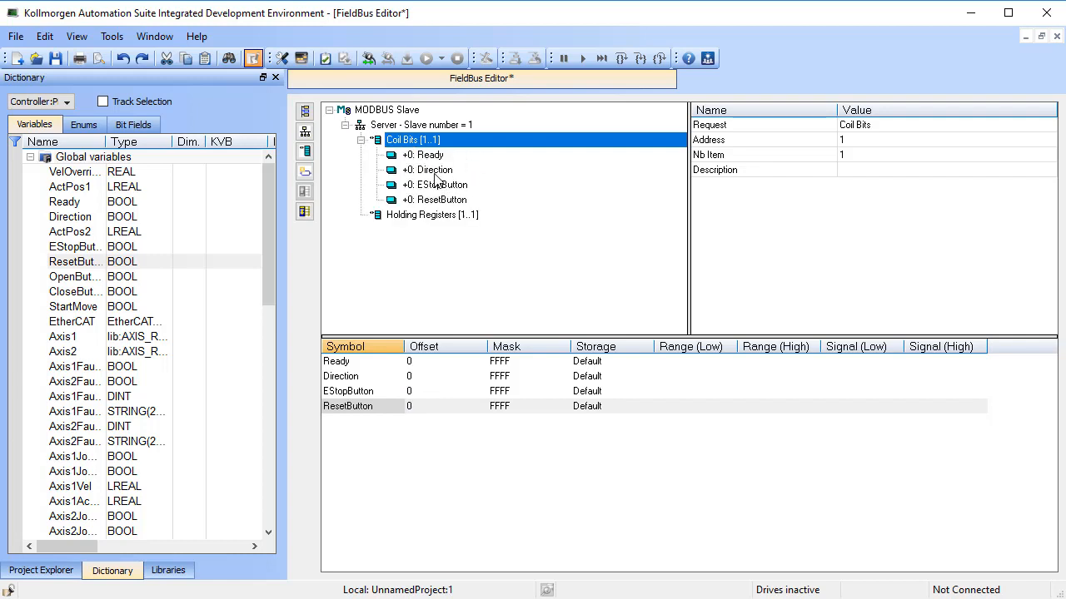
{"action": "left_click", "coordinate": [430, 157]}
{"action": "double_click", "coordinate": [430, 157]}
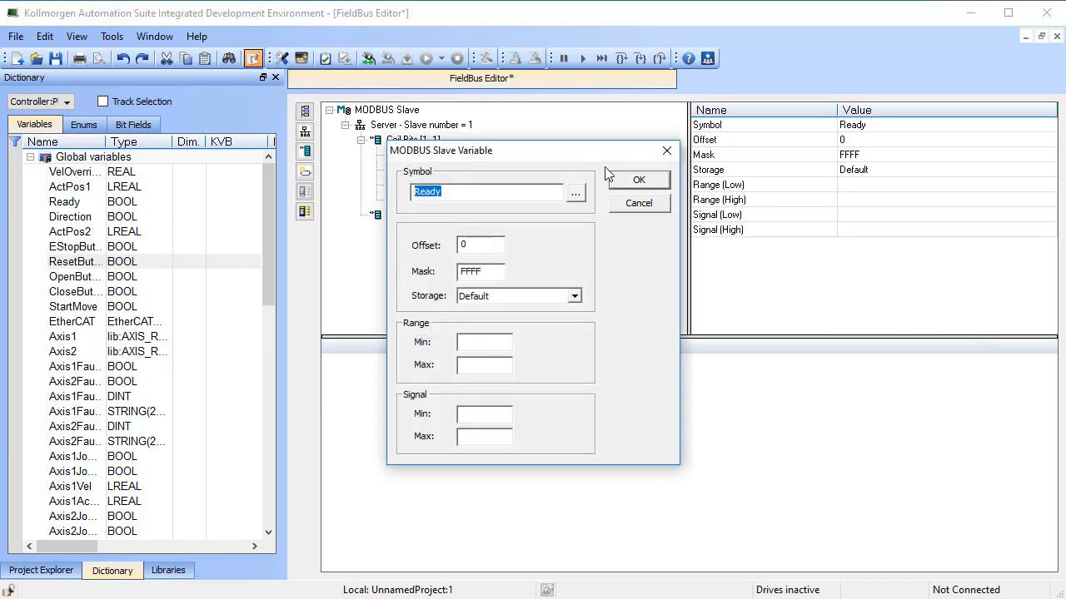
{"action": "left_click", "coordinate": [638, 204]}
{"action": "left_click", "coordinate": [435, 141]}
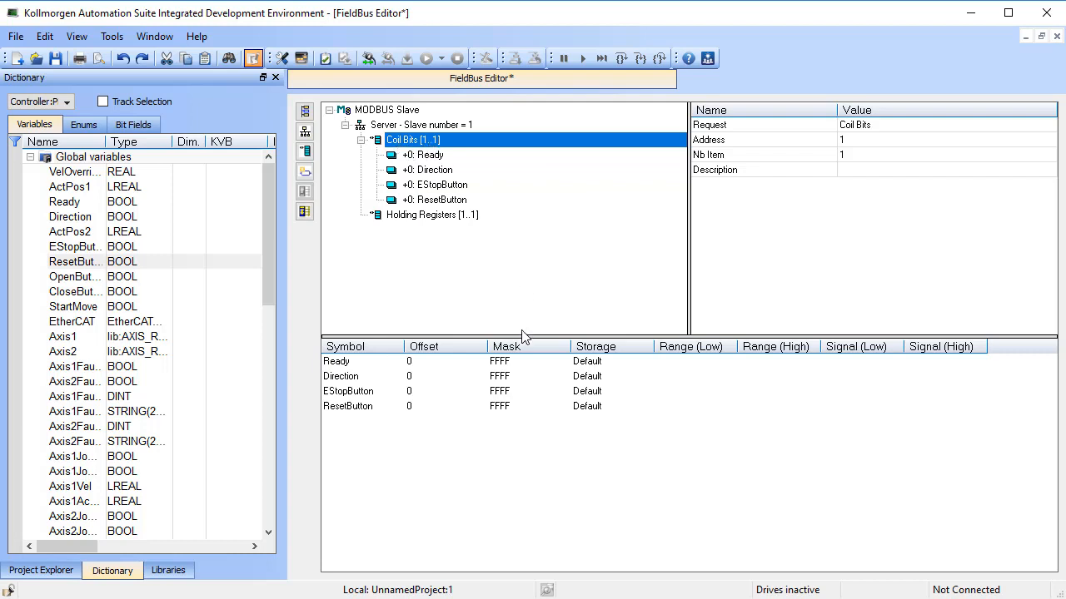
{"action": "double_click", "coordinate": [421, 364]}
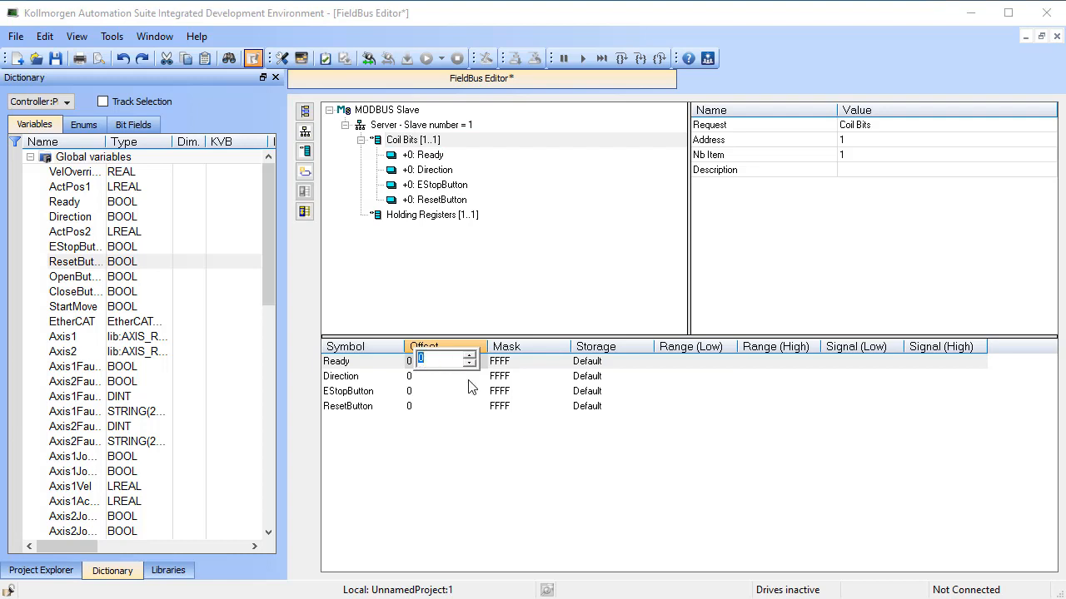
{"action": "key", "text": "Return"}
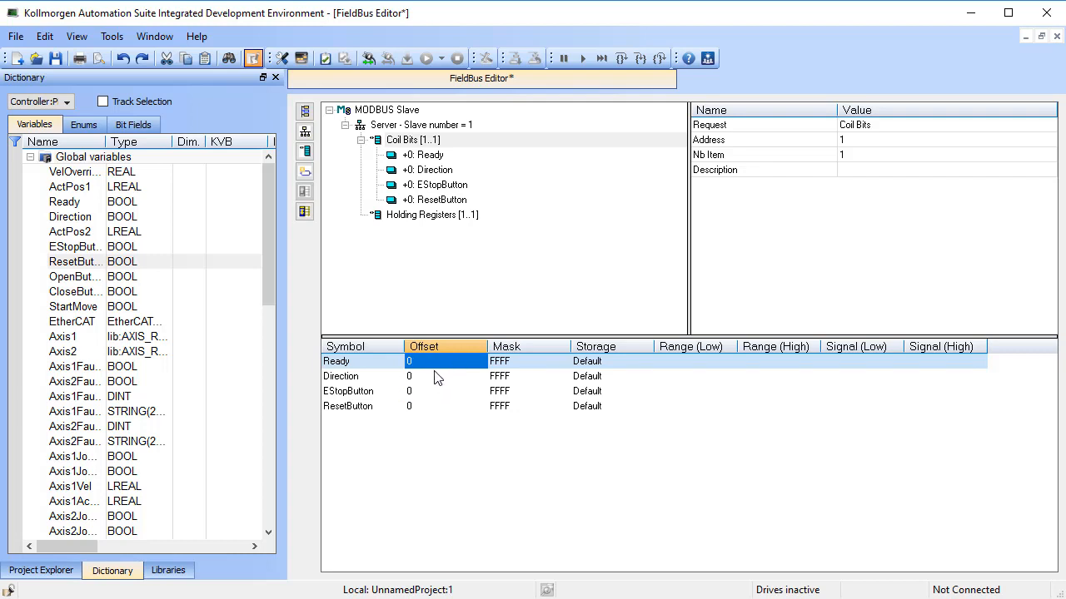
- Renumber the Coil Bits request's addresses consecutively, allowing the data block to be enlarged, and check the variables' offsets
{"action": "right_click", "coordinate": [458, 144]}
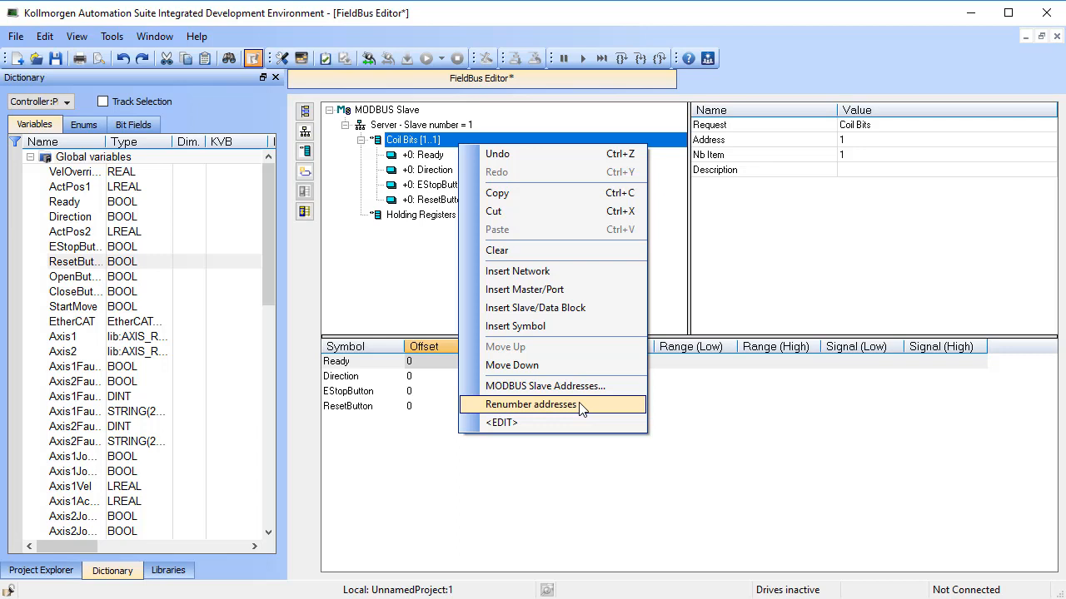
{"action": "left_click", "coordinate": [531, 405]}
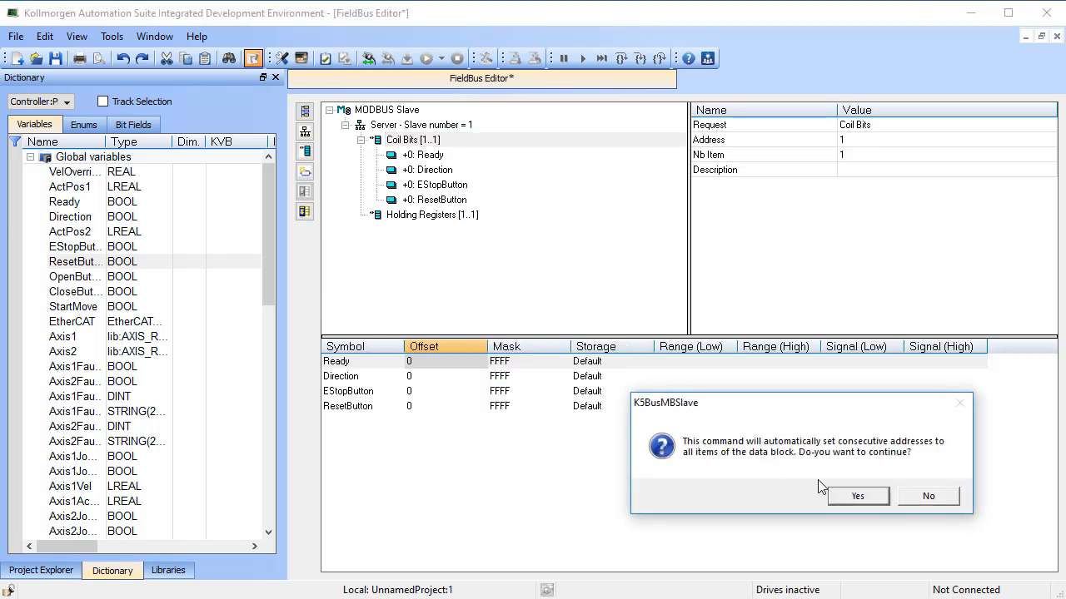
{"action": "left_click", "coordinate": [843, 498]}
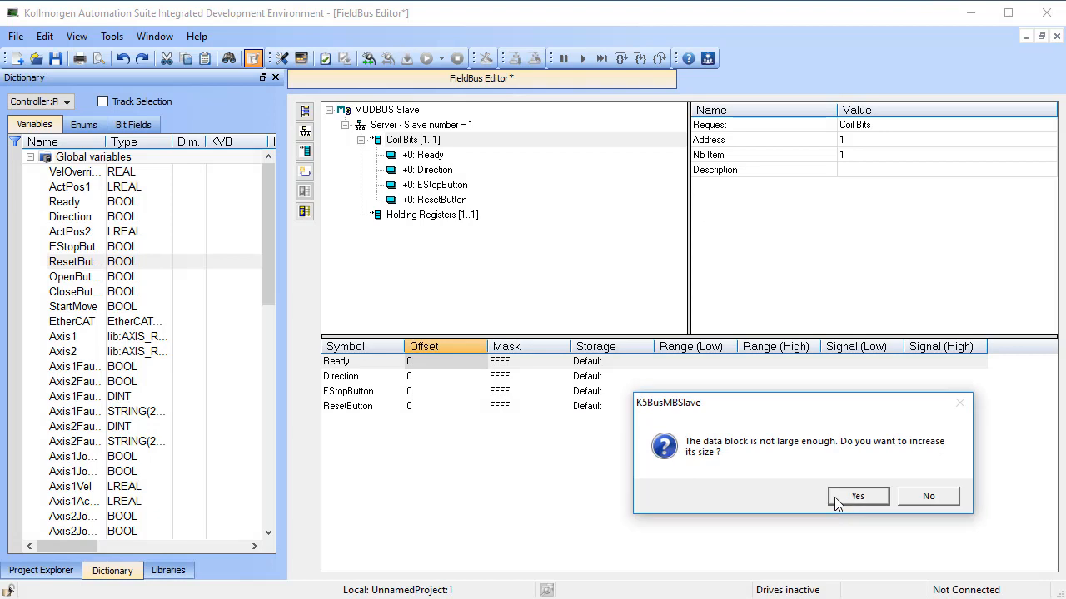
{"action": "left_click", "coordinate": [836, 497]}
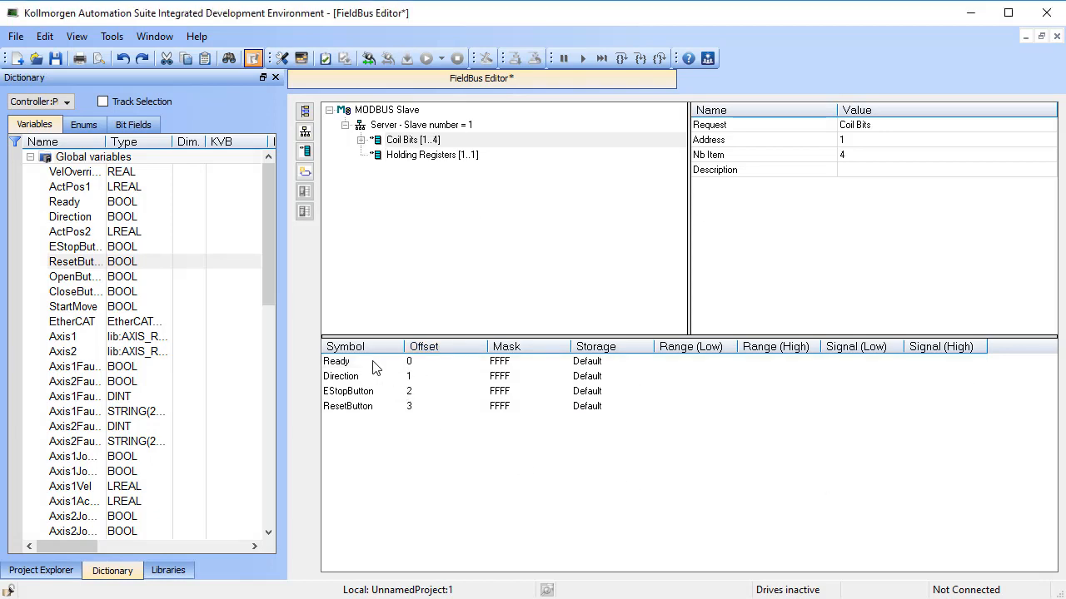
{"action": "left_click", "coordinate": [422, 367]}
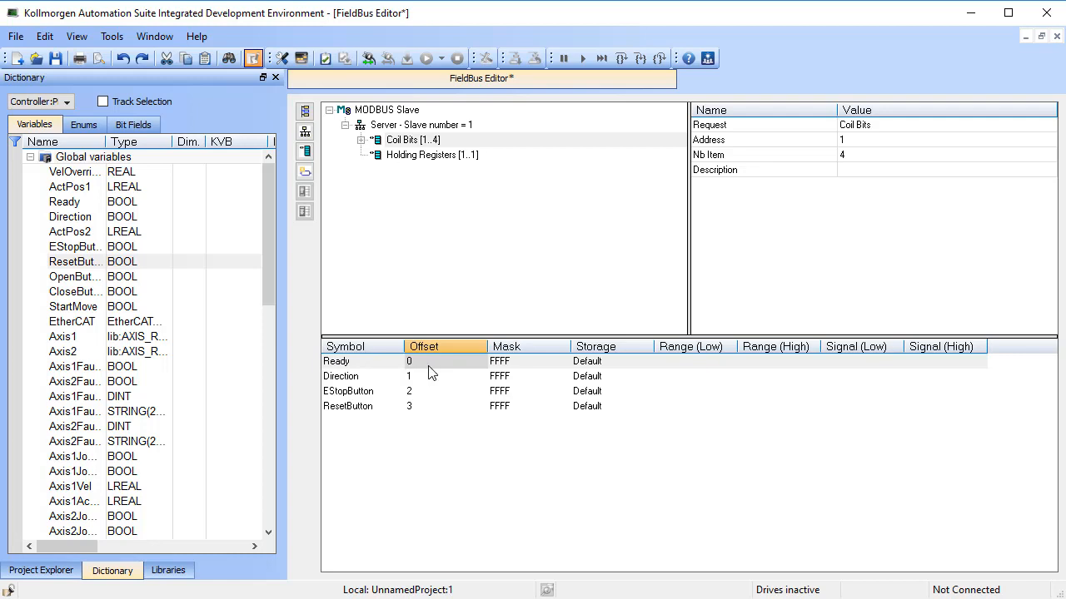
{"action": "left_click", "coordinate": [374, 378]}
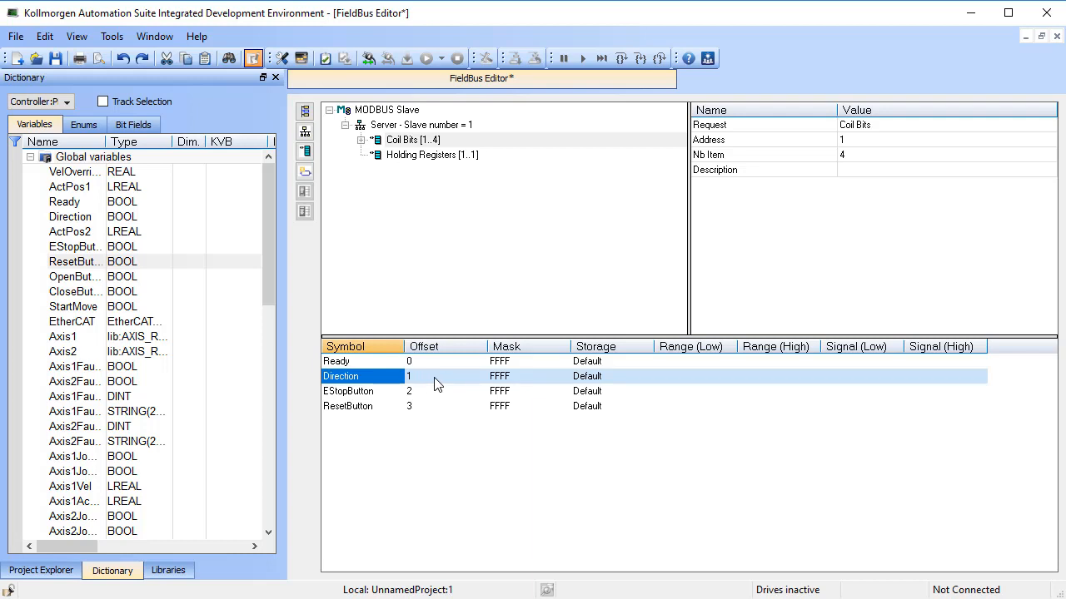
- Map the global variables VelOverridePercent, ActPos1, Axis1FaultNumber and Axis1FaultDescription from the Dictionary to the Holding Registers request
{"action": "left_click", "coordinate": [410, 158]}
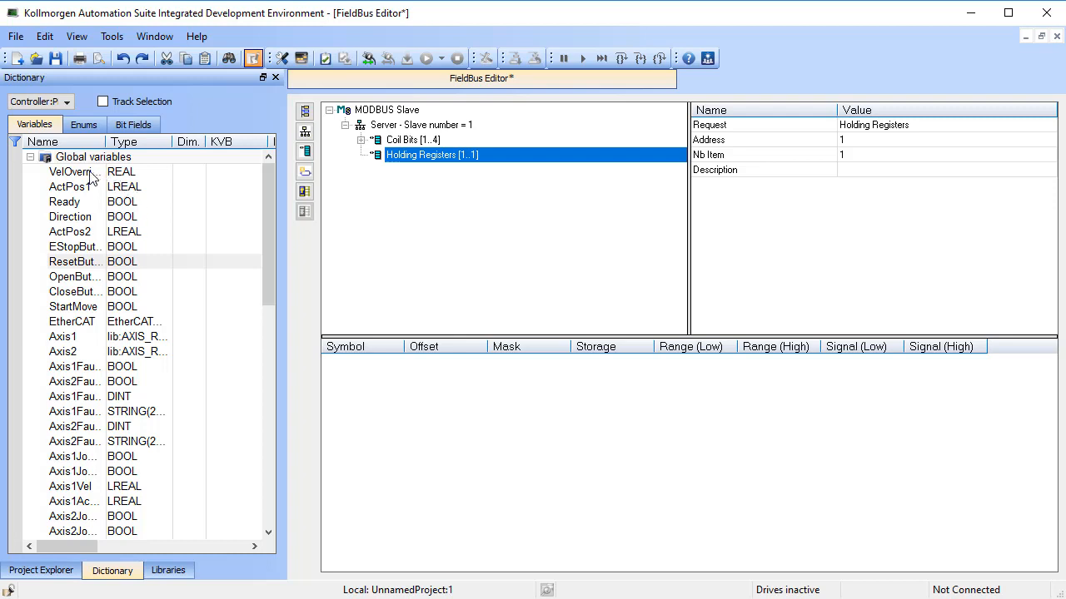
{"action": "left_click_drag", "start_coordinate": [86, 173], "coordinate": [359, 397]}
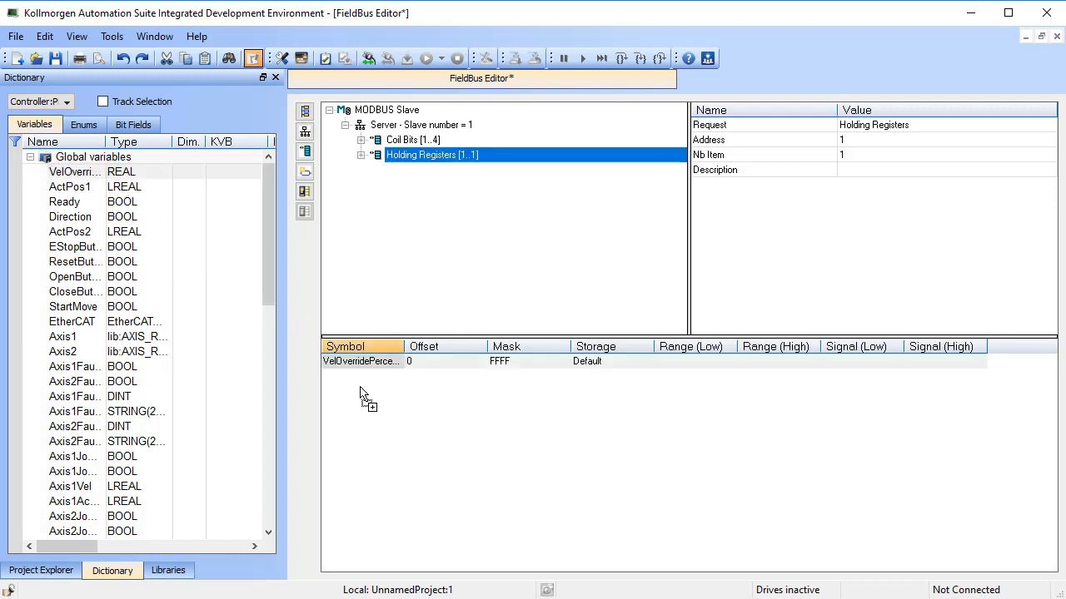
{"action": "left_click_drag", "start_coordinate": [75, 189], "coordinate": [371, 414]}
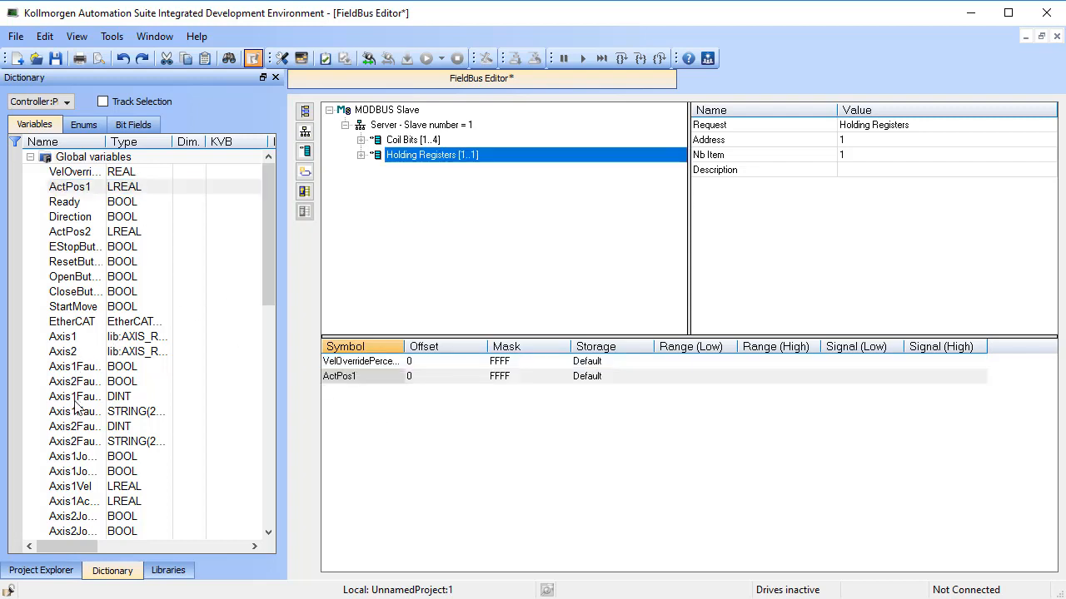
{"action": "left_click_drag", "start_coordinate": [75, 399], "coordinate": [411, 428]}
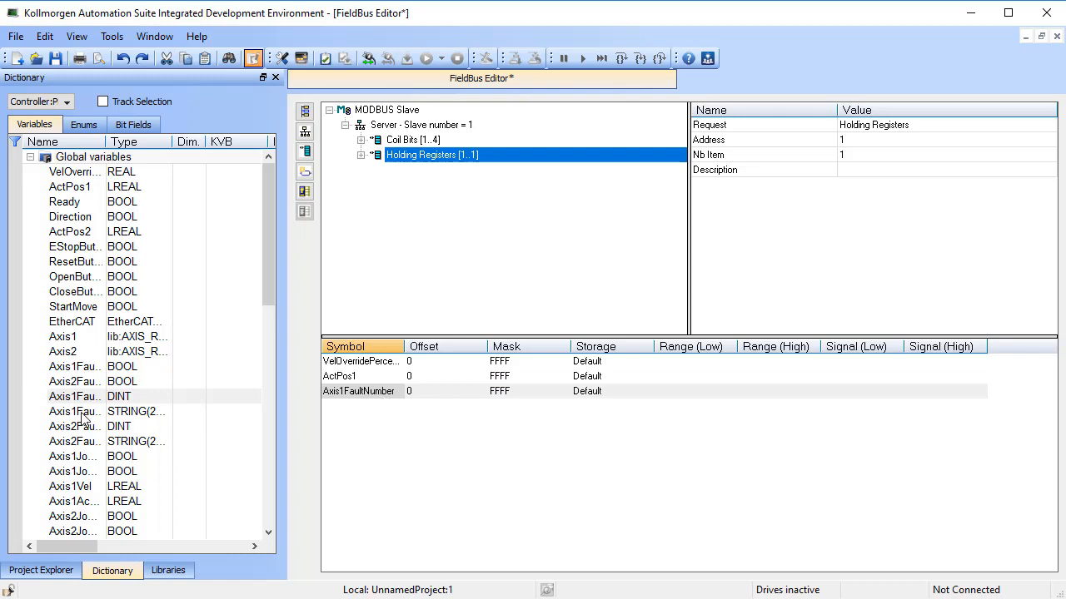
{"action": "left_click_drag", "start_coordinate": [83, 419], "coordinate": [370, 445]}
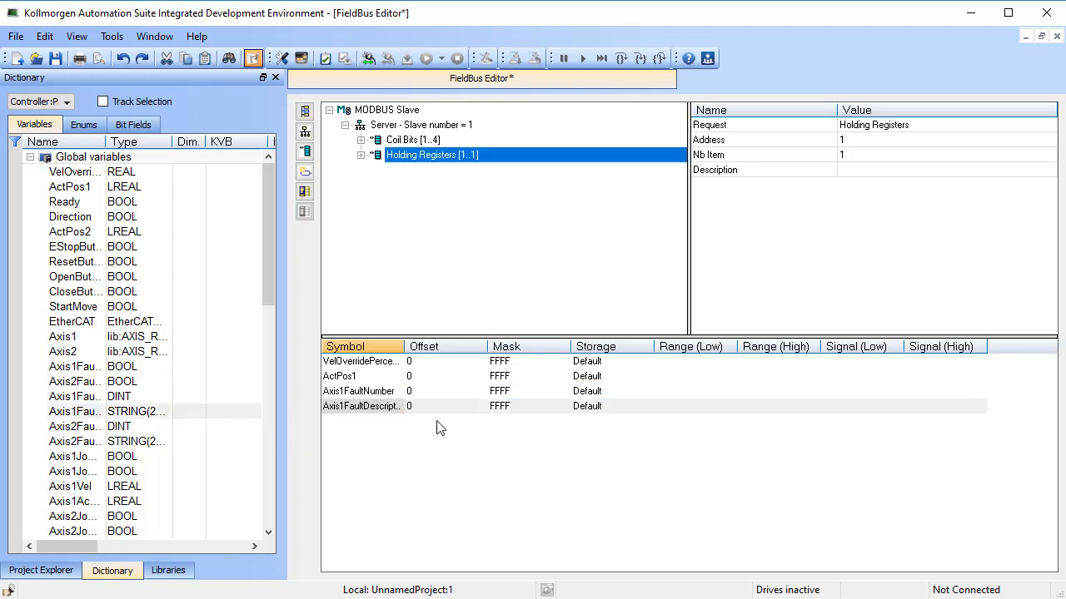
- Expand the Holding Registers request and examine its variables' offsets and properties, with the full symbol names readable in the variable table
{"action": "left_click", "coordinate": [447, 349]}
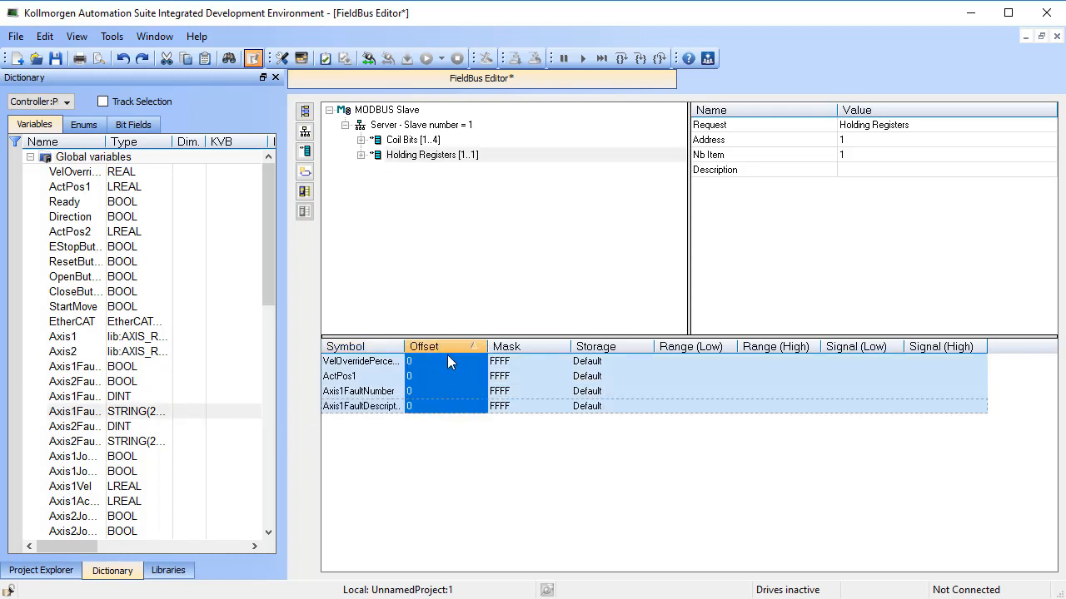
{"action": "double_click", "coordinate": [404, 346]}
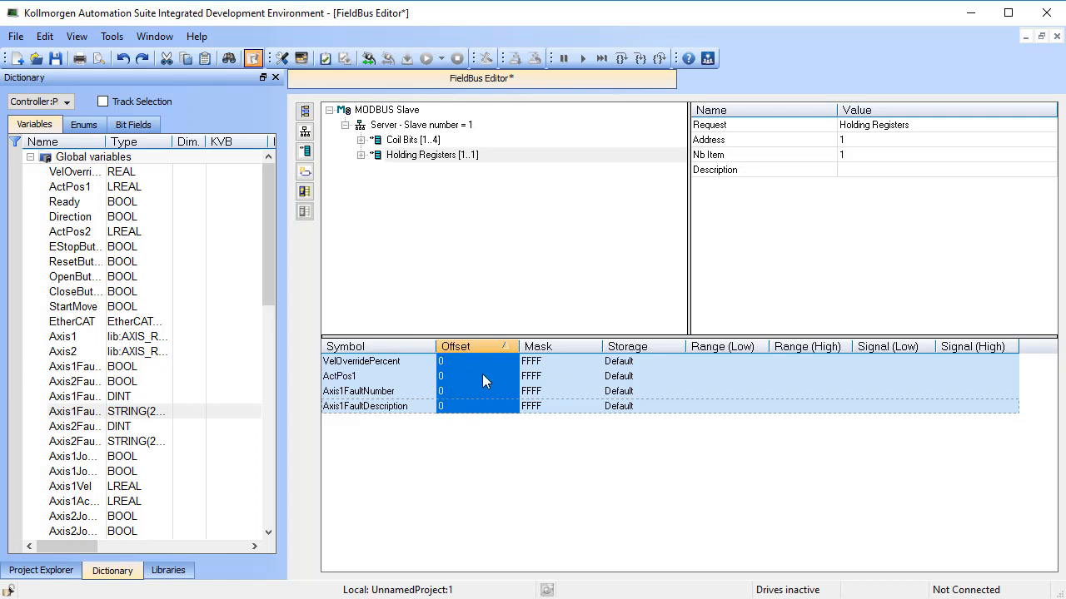
{"action": "left_click", "coordinate": [361, 155]}
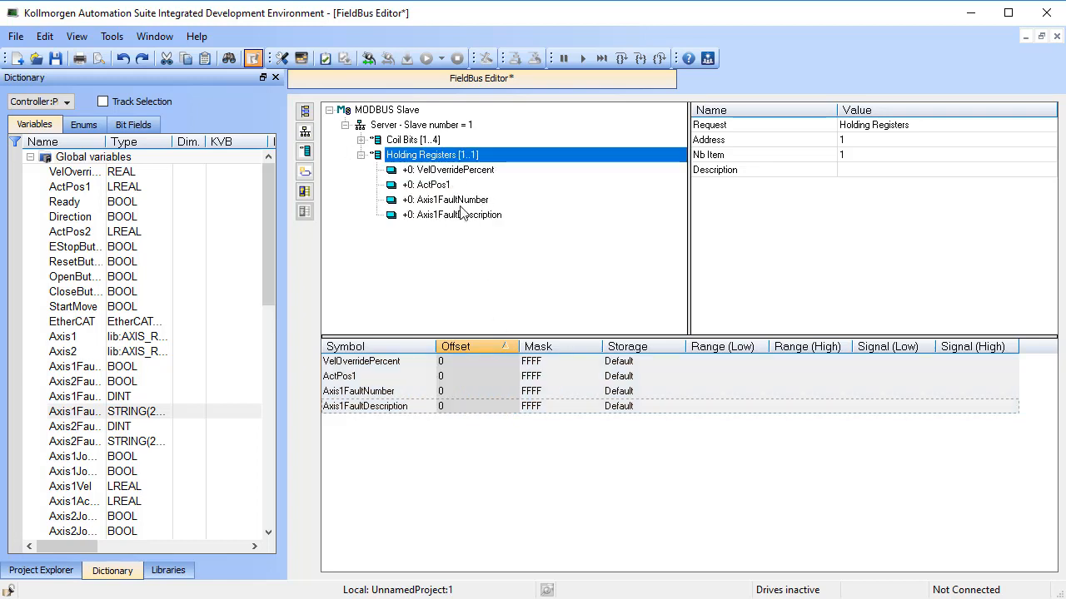
{"action": "left_click", "coordinate": [442, 169]}
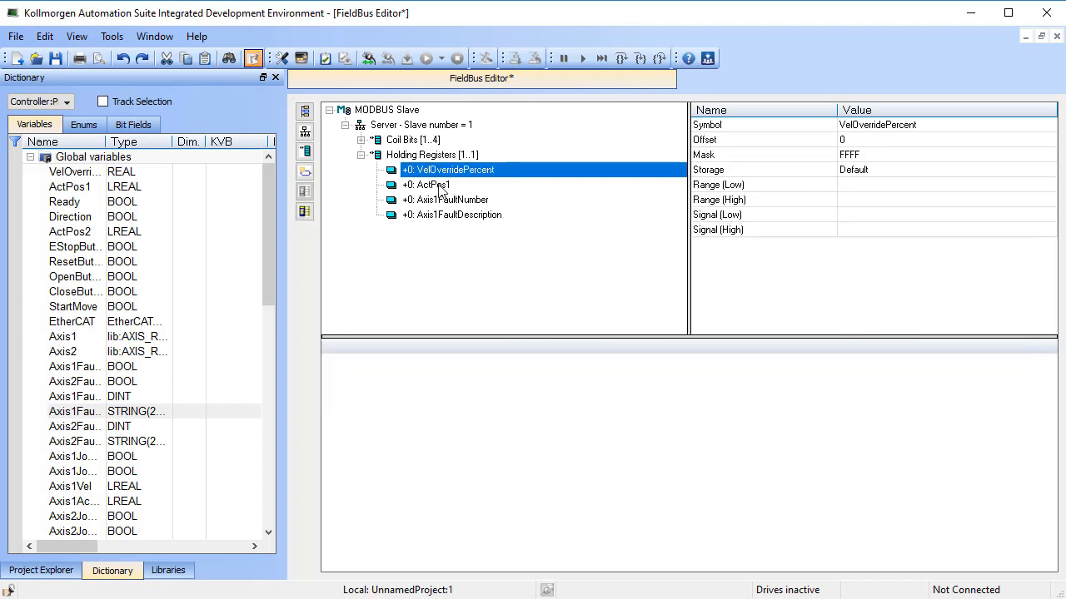
{"action": "left_click", "coordinate": [440, 186]}
{"action": "left_click", "coordinate": [441, 200]}
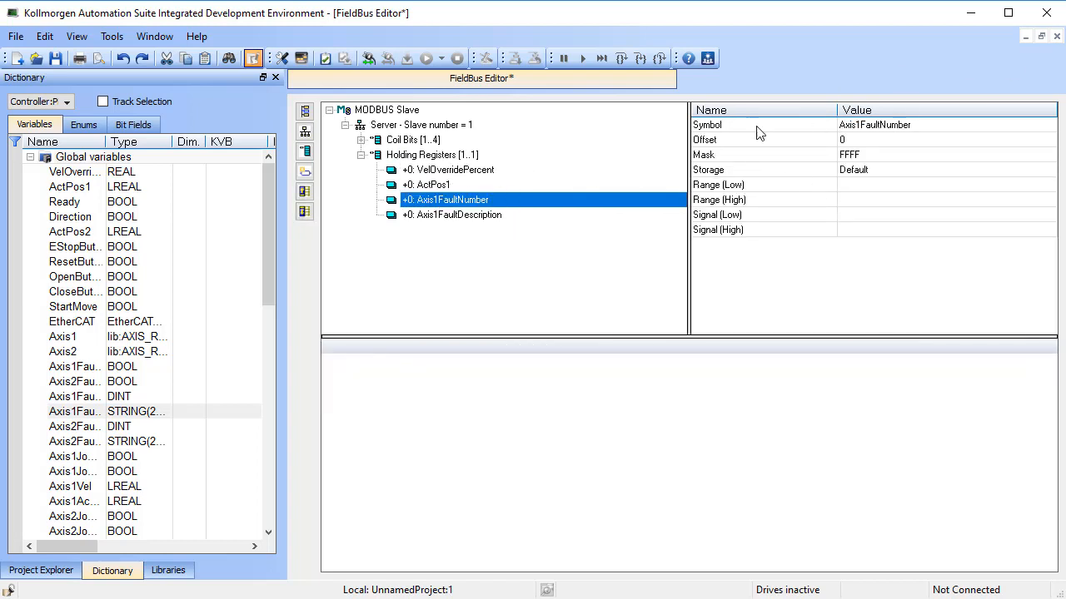
{"action": "left_click", "coordinate": [454, 156]}
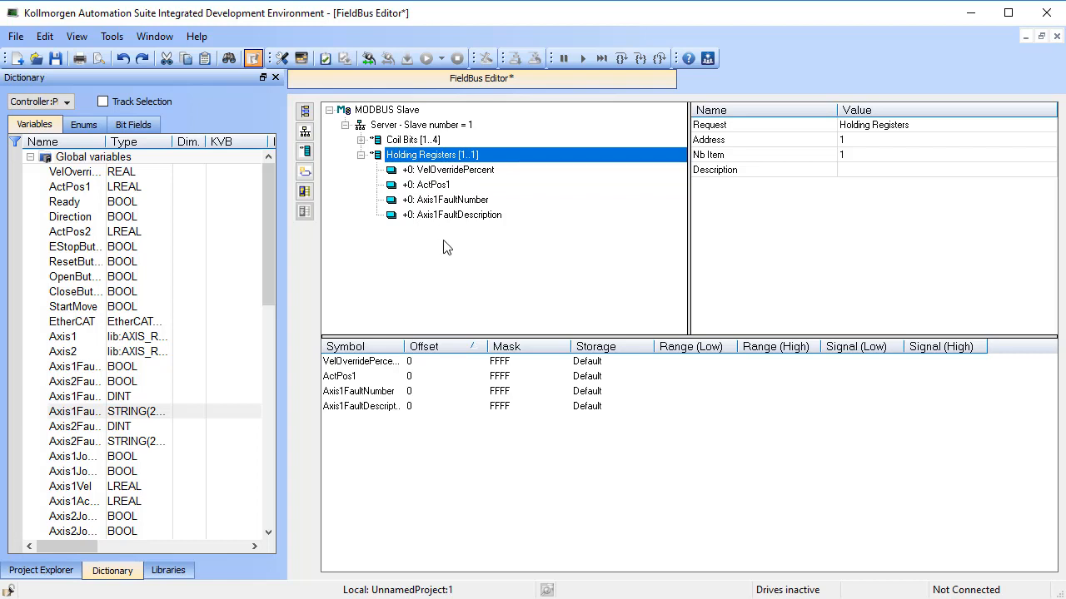
{"action": "left_click_drag", "start_coordinate": [405, 346], "coordinate": [454, 346]}
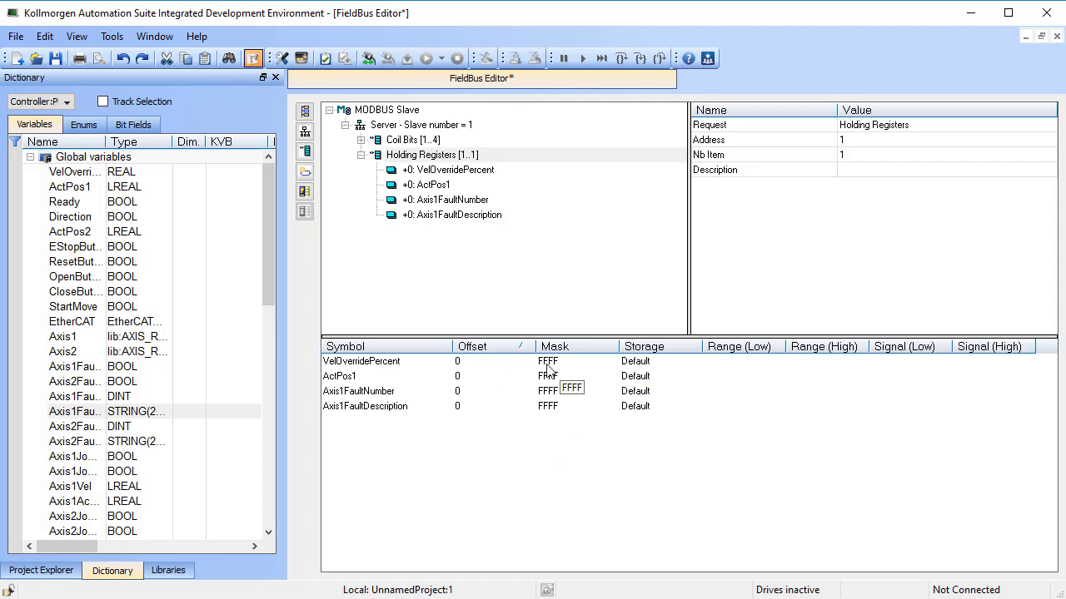
- Set the storage of VelOverridePercent, ActPos1 and Axis1FaultNumber to DWORD (High - Low) in the Holding Registers request
{"action": "left_click", "coordinate": [639, 363]}
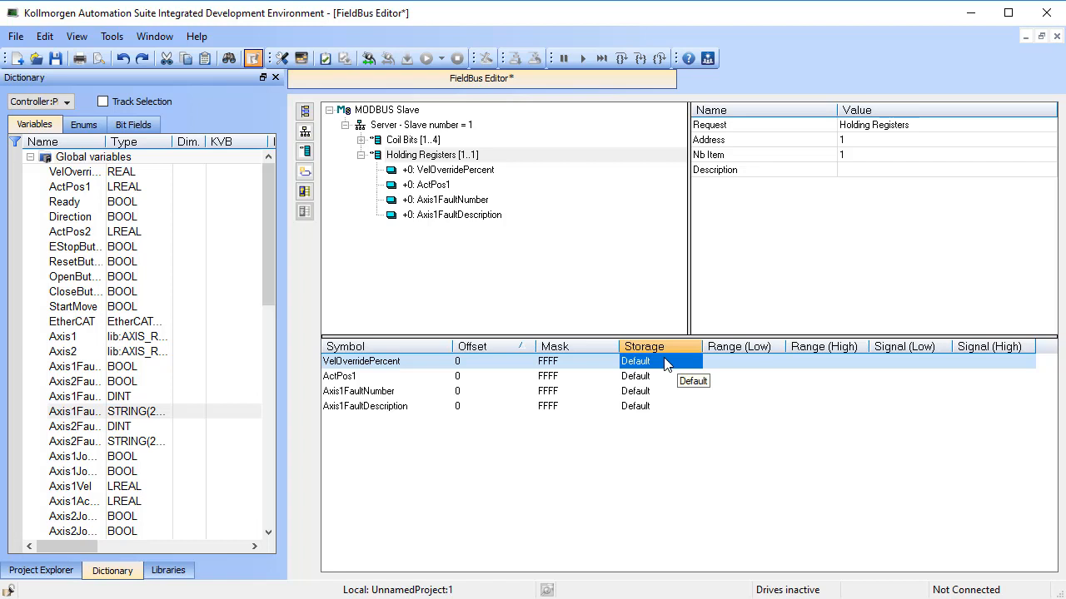
{"action": "left_click", "coordinate": [664, 365]}
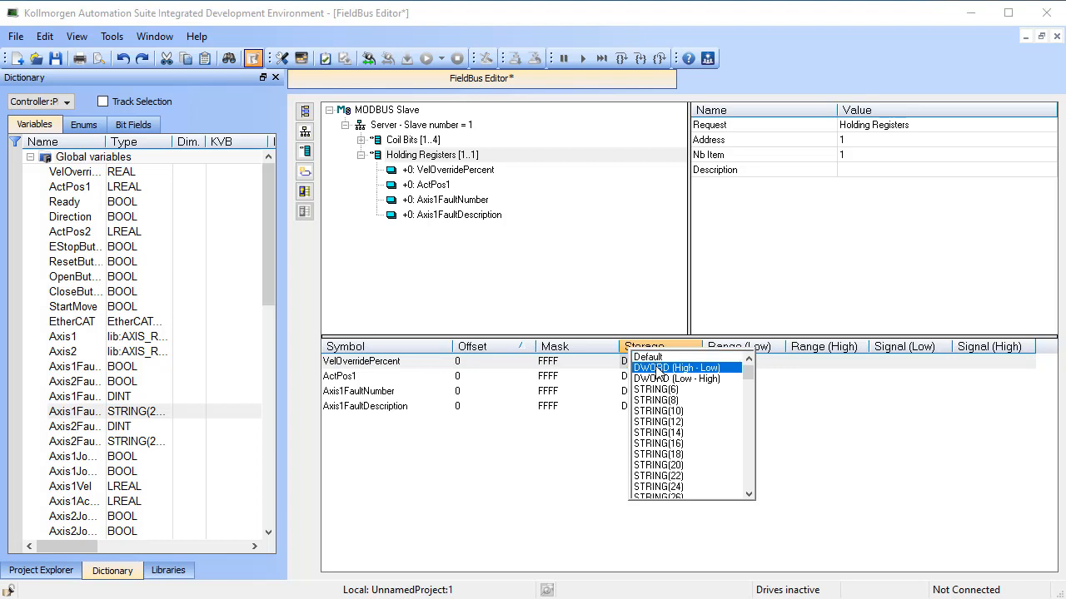
{"action": "left_click", "coordinate": [658, 368]}
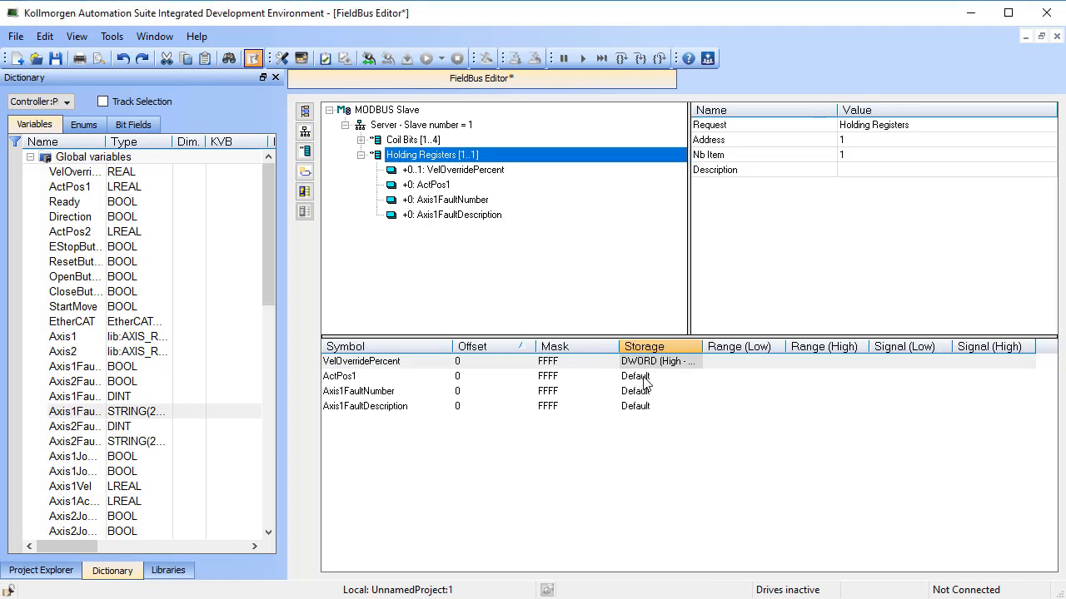
{"action": "left_click", "coordinate": [645, 379]}
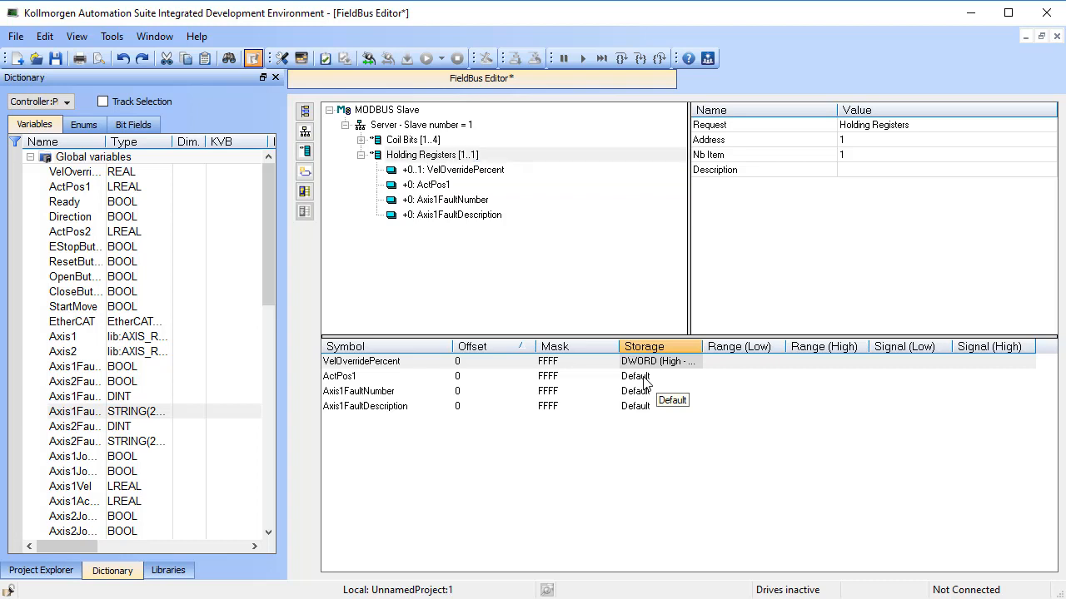
{"action": "left_click", "coordinate": [645, 380]}
{"action": "left_click", "coordinate": [650, 383]}
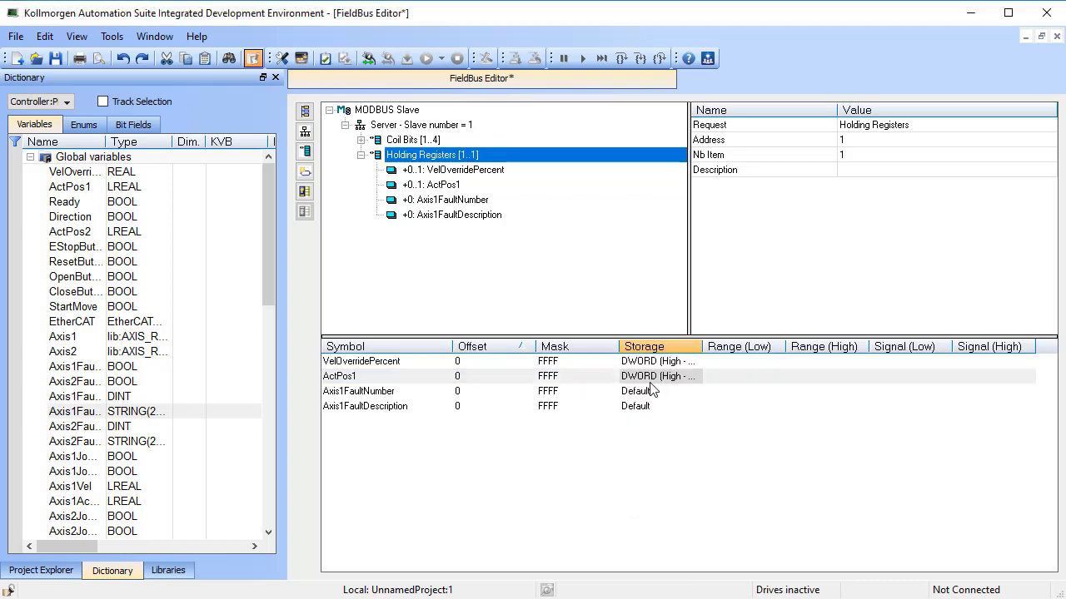
{"action": "left_click", "coordinate": [636, 391]}
{"action": "left_click", "coordinate": [635, 391]}
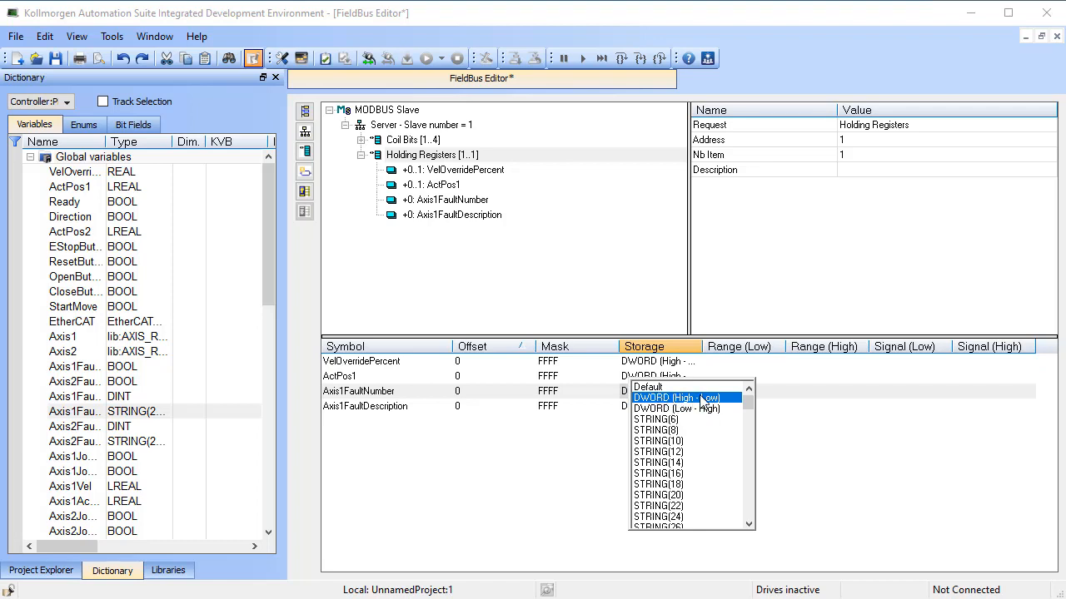
{"action": "left_click", "coordinate": [702, 398]}
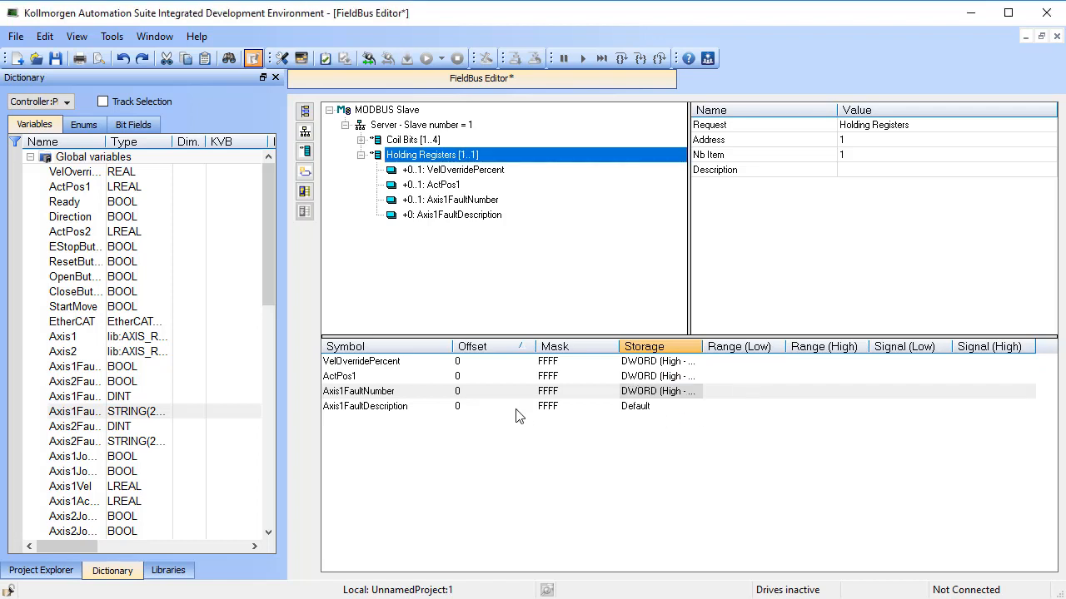
- Set the storage of Axis1FaultDescription in the Holding Registers request to STRING(54)
{"action": "left_click", "coordinate": [368, 408]}
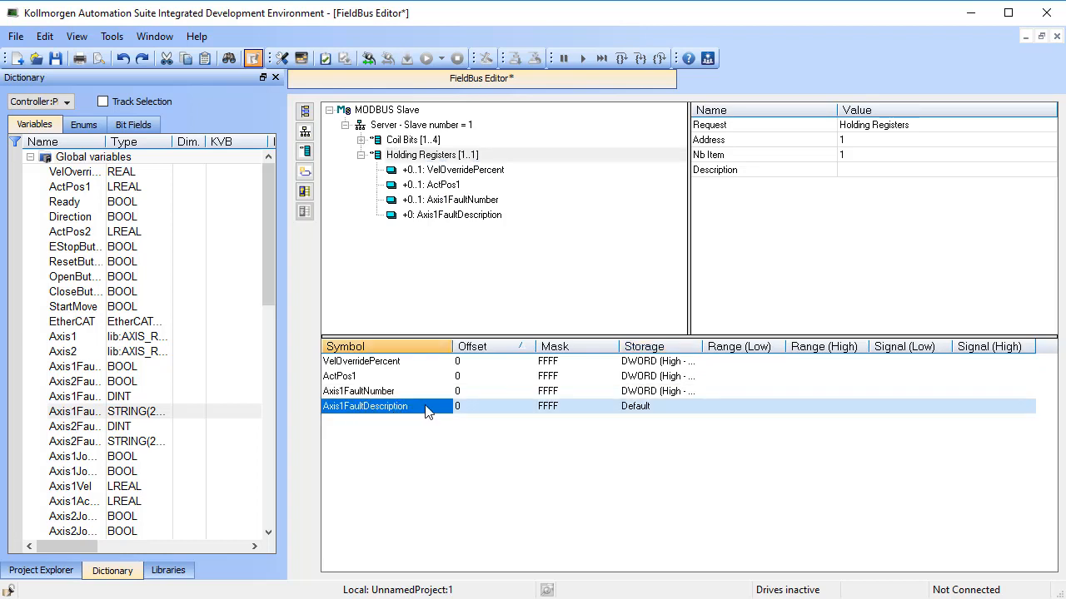
{"action": "left_click", "coordinate": [637, 409]}
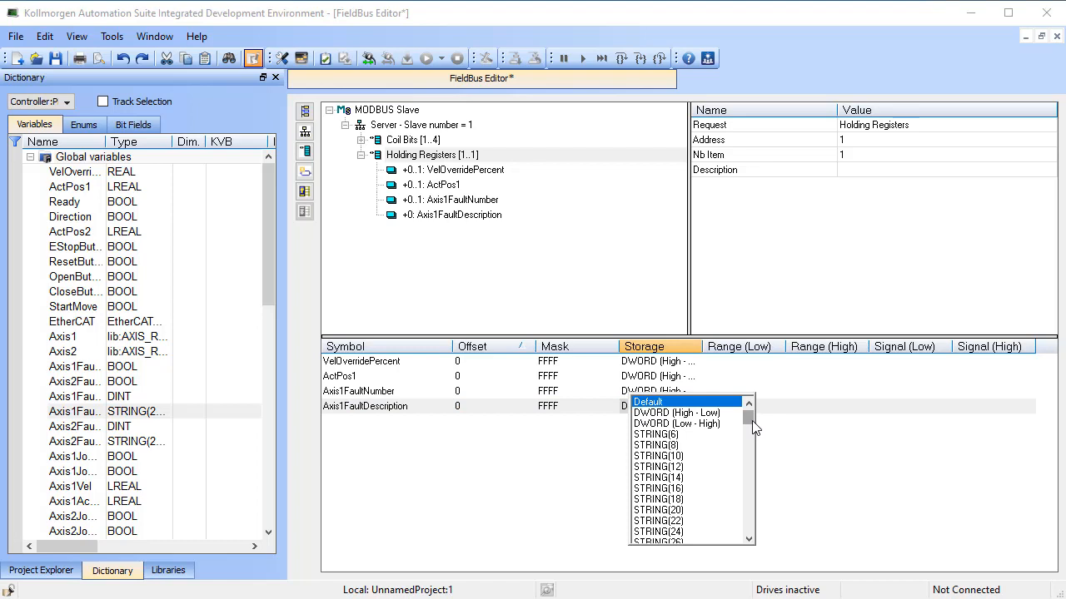
{"action": "left_click_drag", "start_coordinate": [753, 422], "coordinate": [755, 469]}
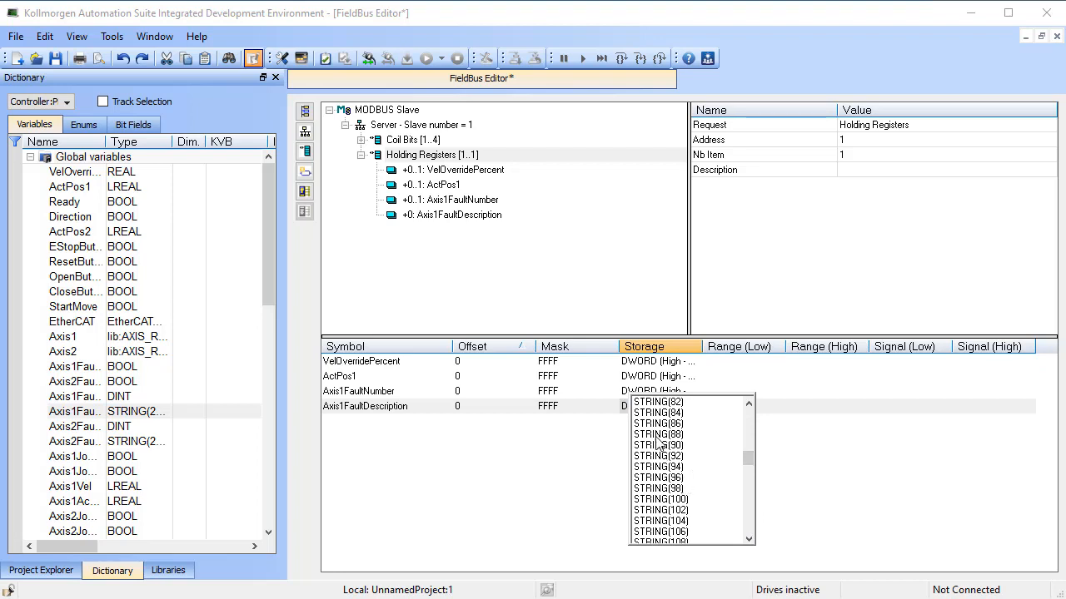
{"action": "left_click_drag", "start_coordinate": [747, 458], "coordinate": [682, 456]}
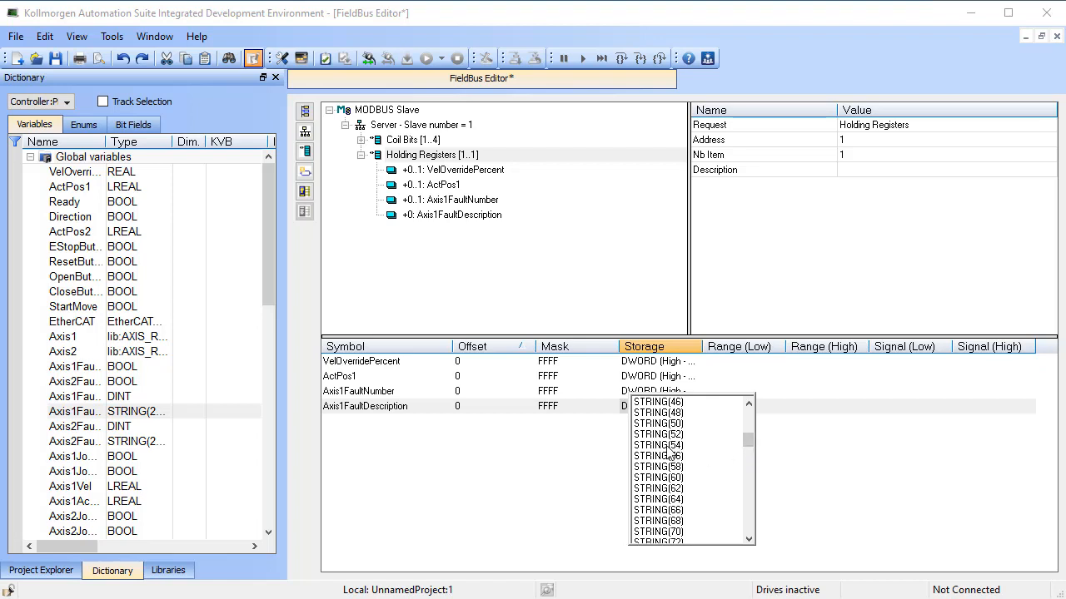
{"action": "left_click", "coordinate": [669, 447]}
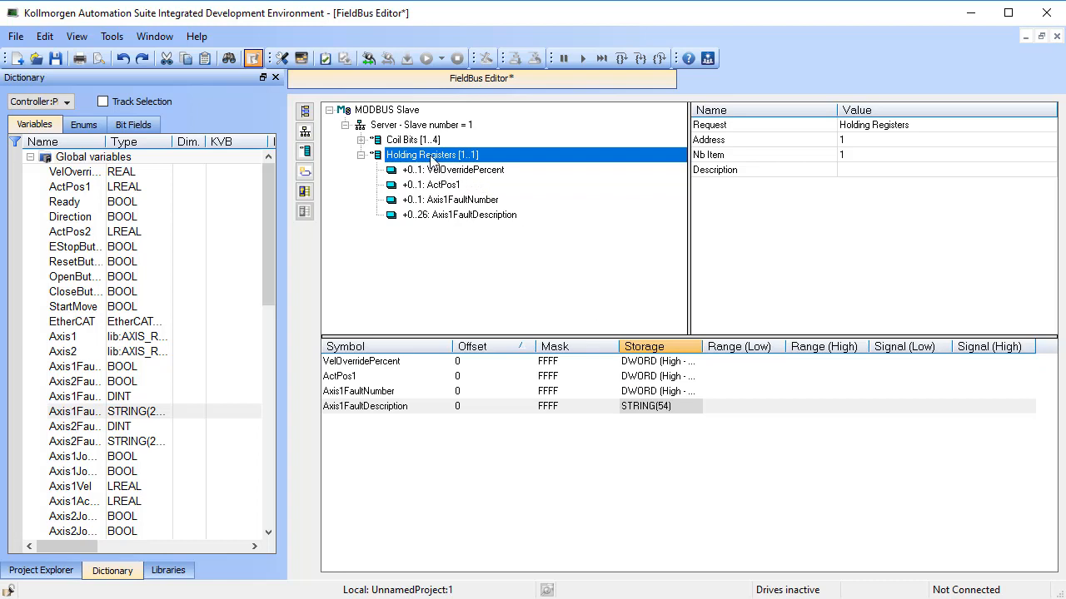
- Renumber the Holding Registers request's addresses consecutively, allowing any data block enlargement, and check the offset of each mapped variable
{"action": "right_click", "coordinate": [473, 161]}
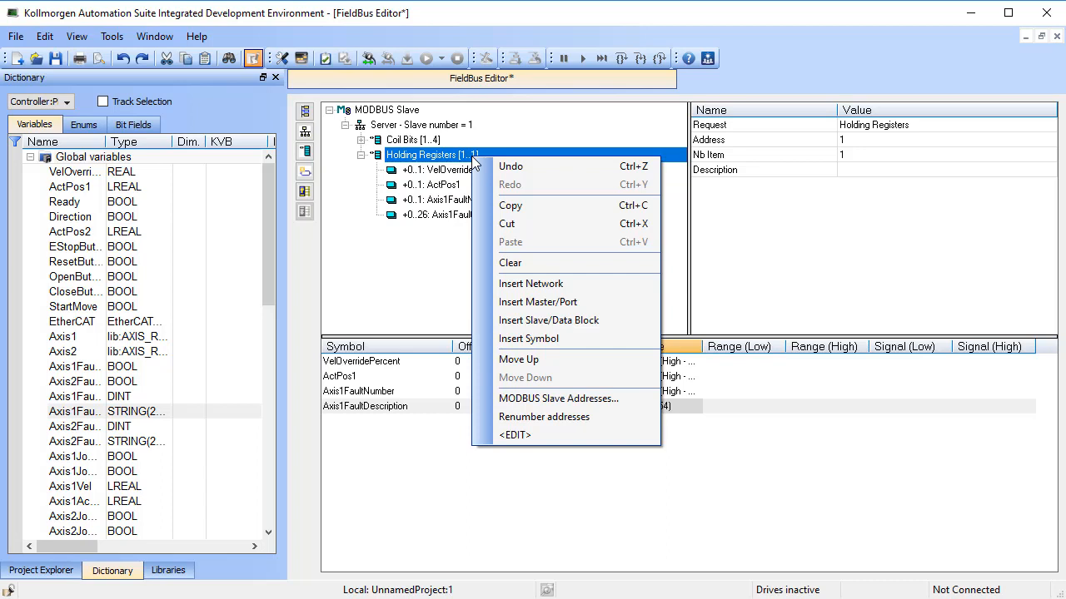
{"action": "left_click", "coordinate": [605, 418]}
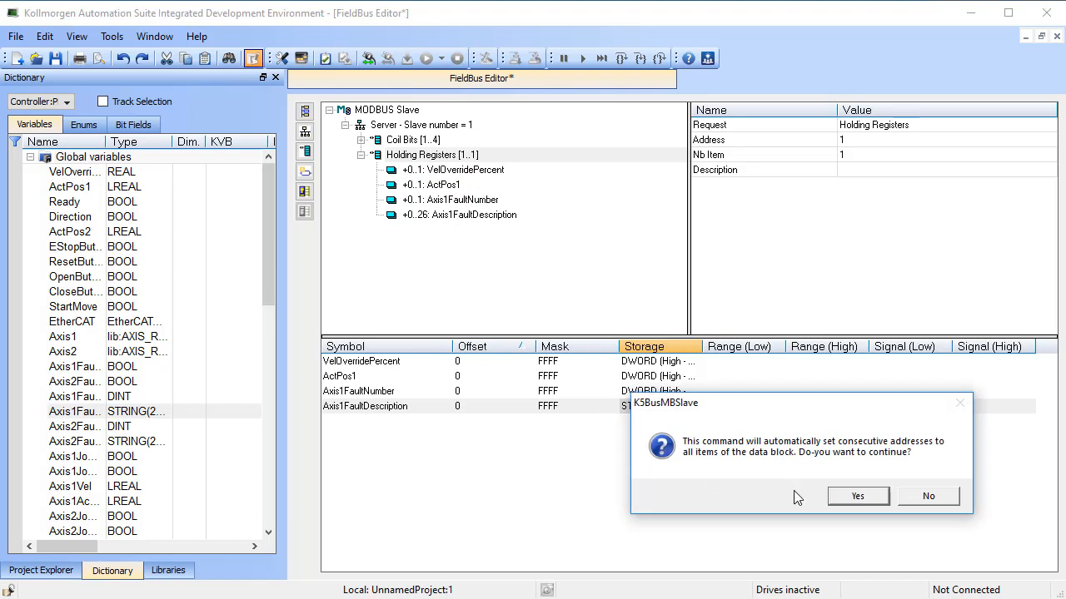
{"action": "left_click", "coordinate": [855, 497]}
{"action": "left_click", "coordinate": [855, 497]}
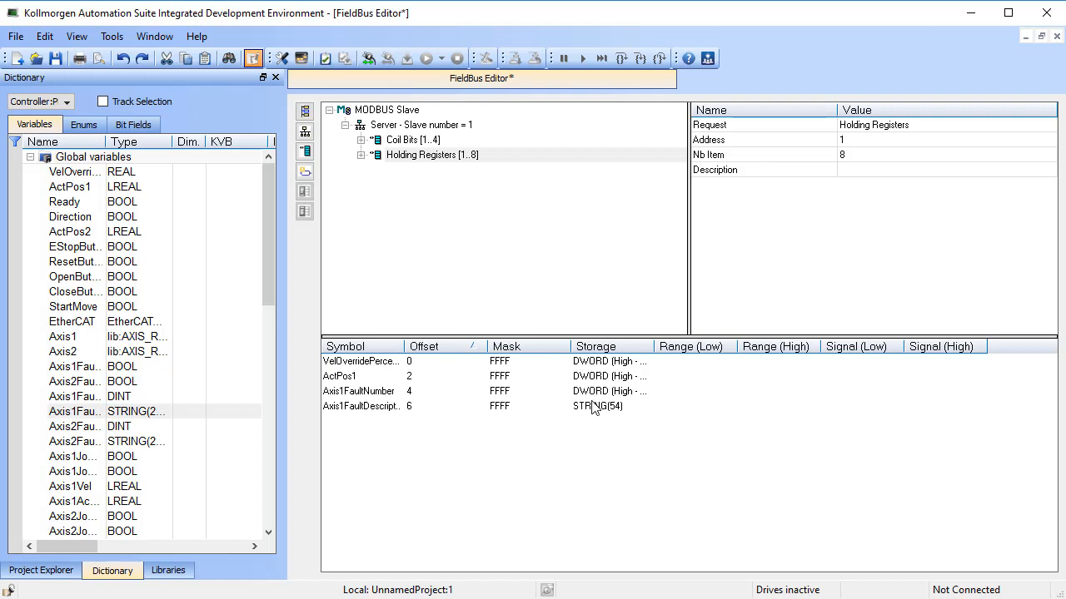
{"action": "left_click", "coordinate": [390, 364]}
{"action": "left_click", "coordinate": [391, 376]}
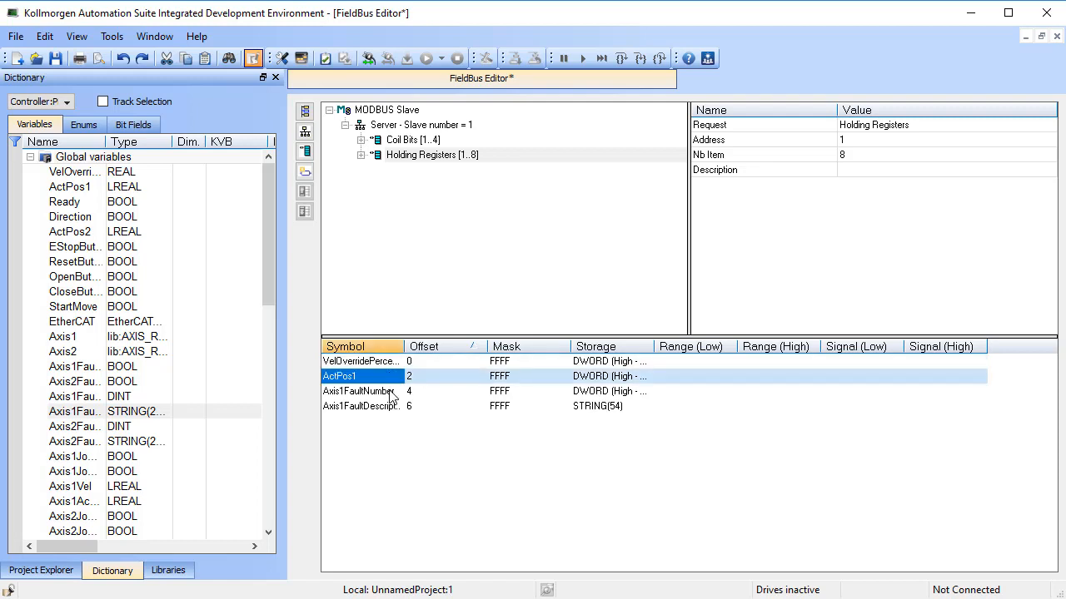
{"action": "left_click", "coordinate": [392, 392]}
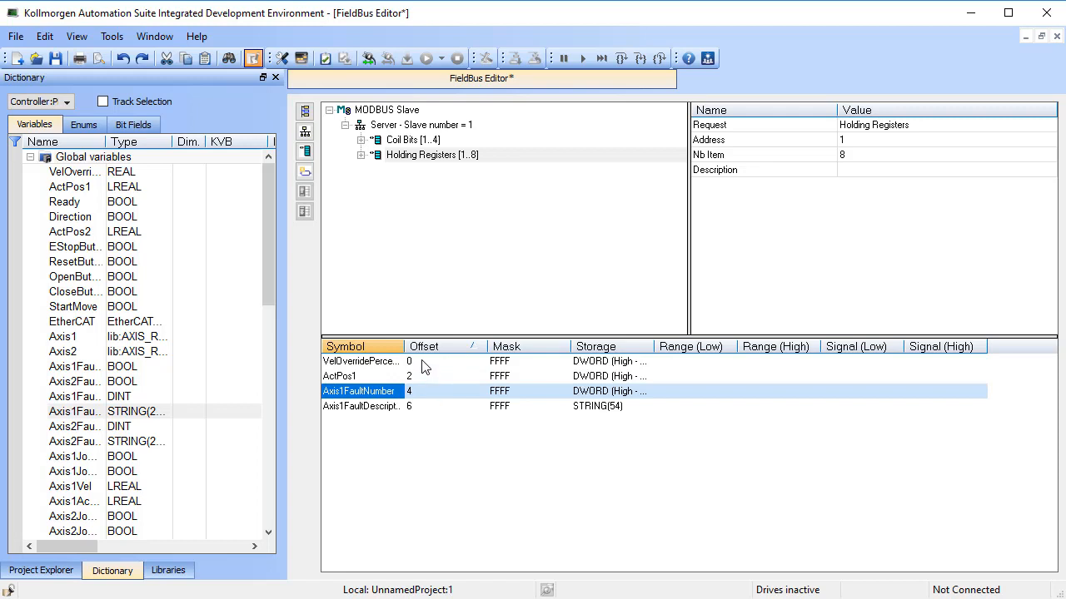
- Compare the offsets of the four Holding Registers variables, and expand the Coil Bits and Holding Registers requests to examine their mapped address ranges
{"action": "left_click", "coordinate": [425, 367]}
{"action": "left_click", "coordinate": [426, 378]}
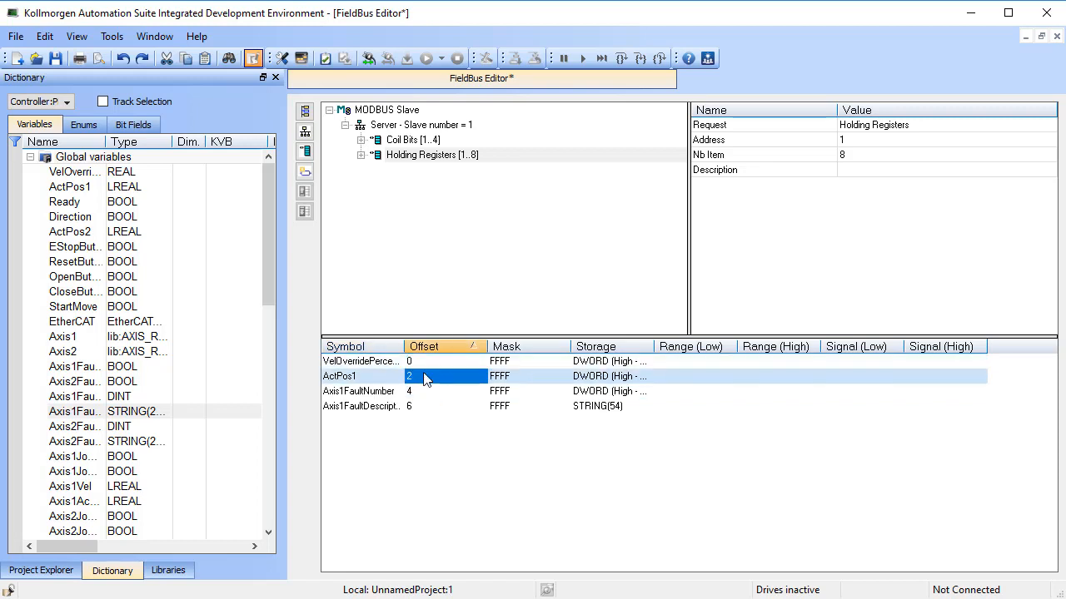
{"action": "left_click", "coordinate": [429, 393]}
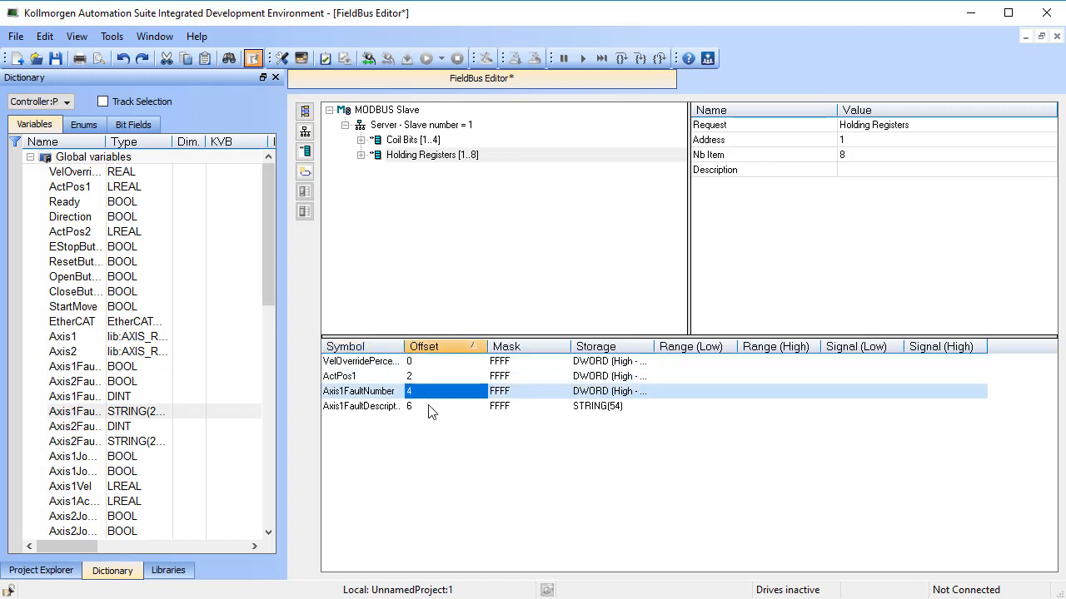
{"action": "left_click", "coordinate": [430, 408]}
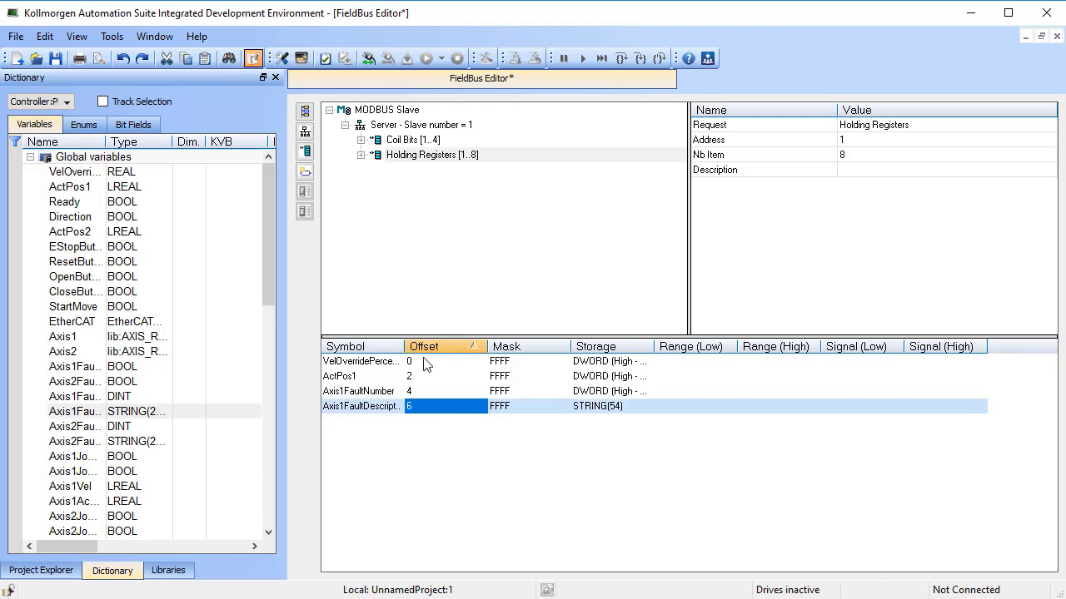
{"action": "left_click", "coordinate": [372, 366]}
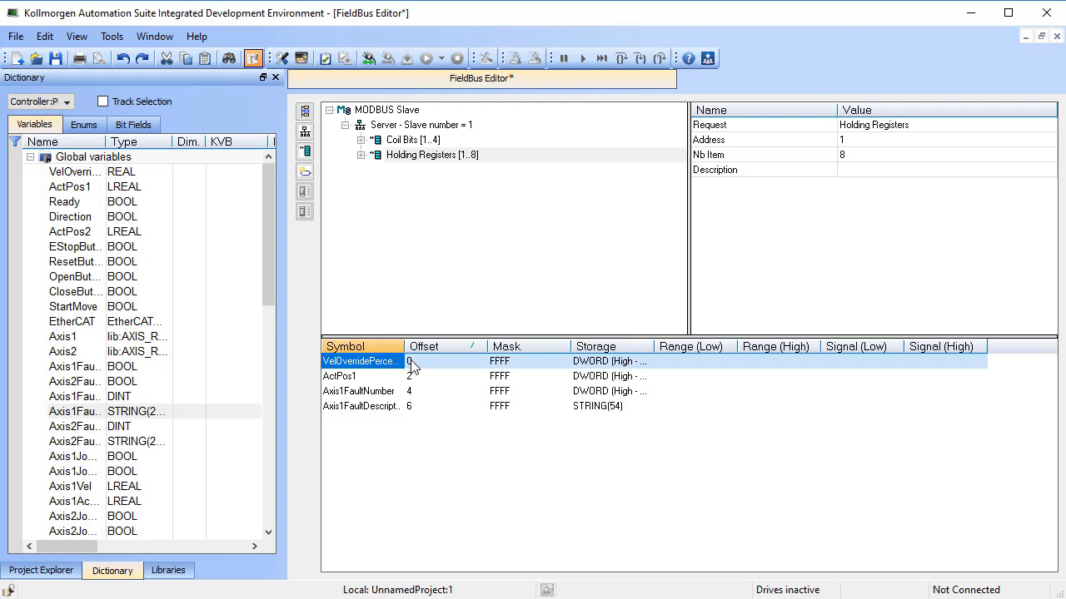
{"action": "left_click", "coordinate": [386, 377]}
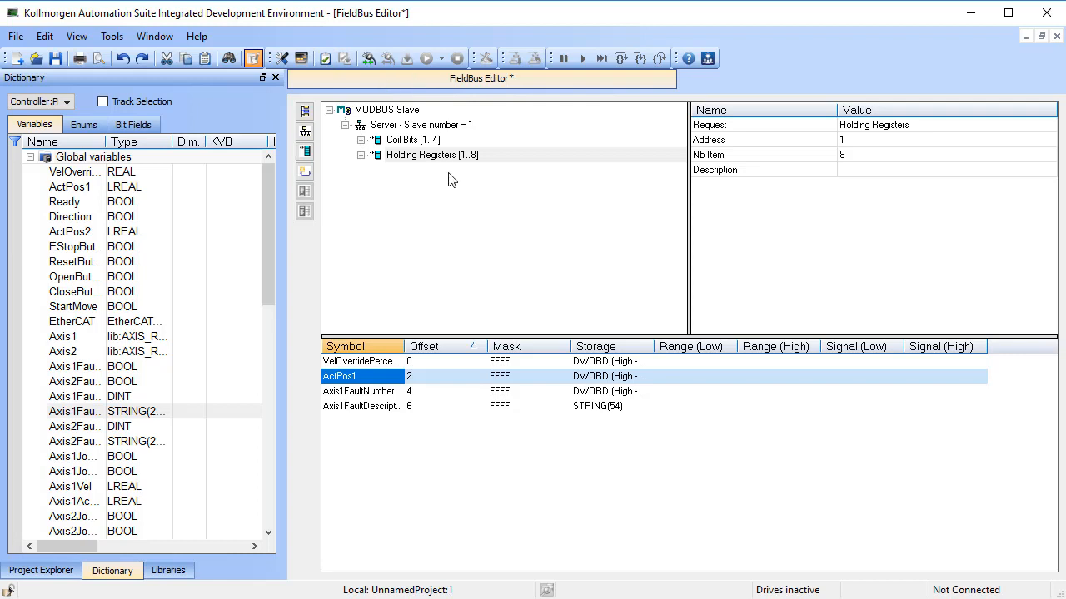
{"action": "left_click", "coordinate": [360, 140]}
{"action": "left_click", "coordinate": [361, 214]}
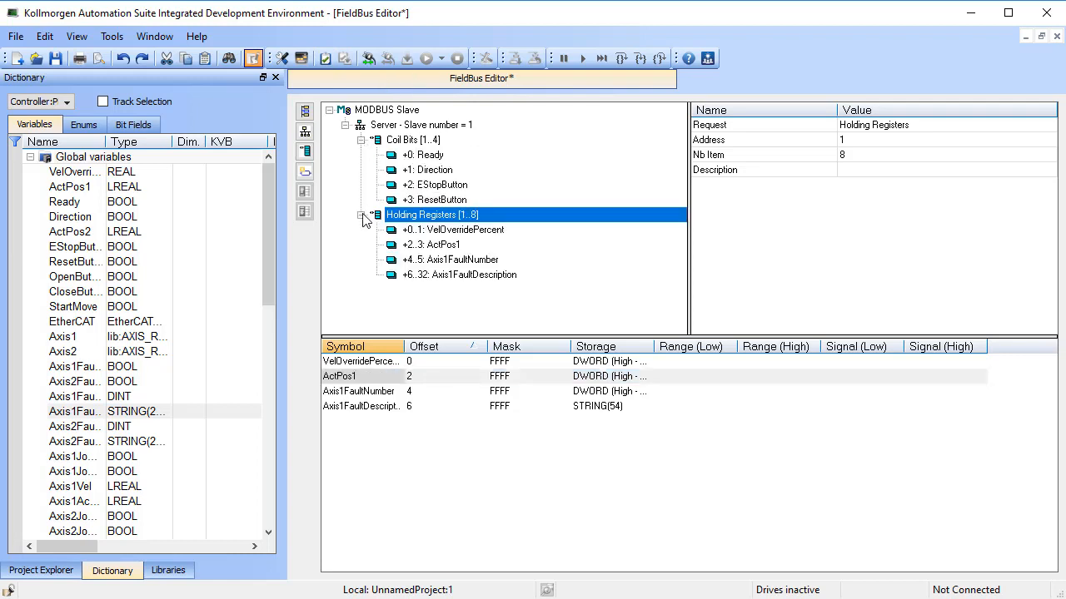